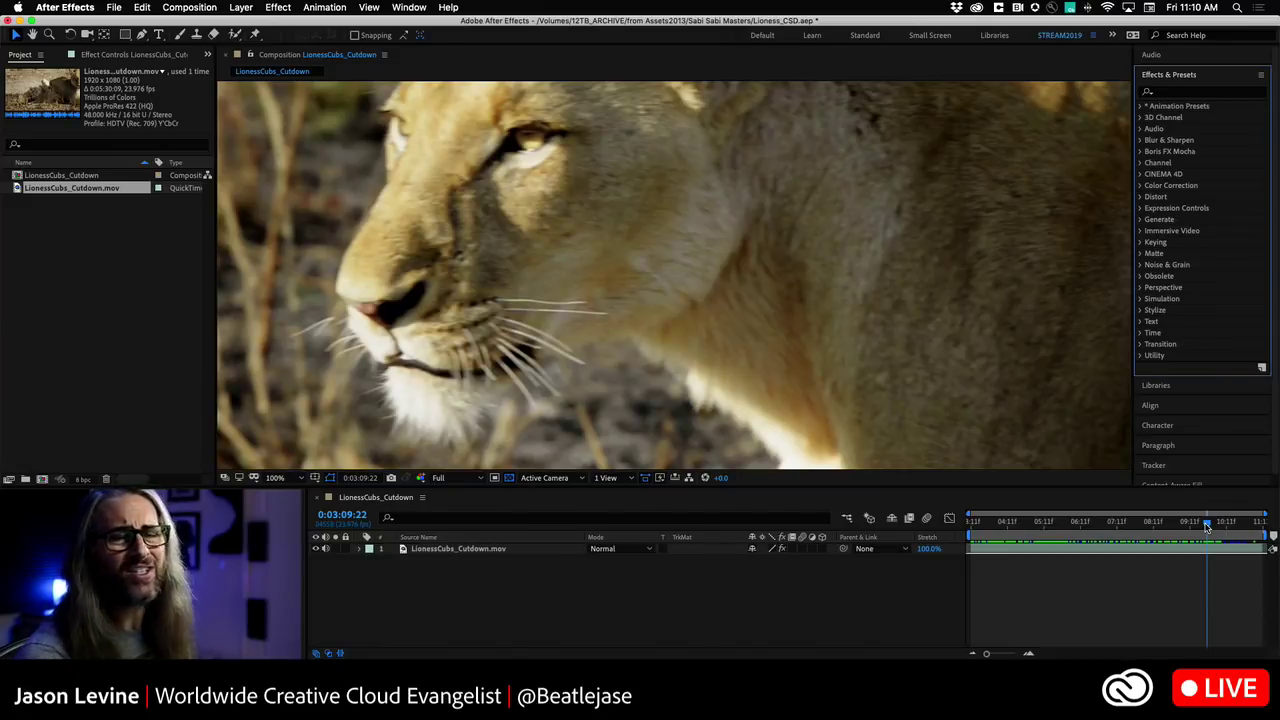
# - Fit the composition in the viewer and review the lioness clip from 0:03:03:11 in the enlarged viewer
pyautogui.click(279, 478)
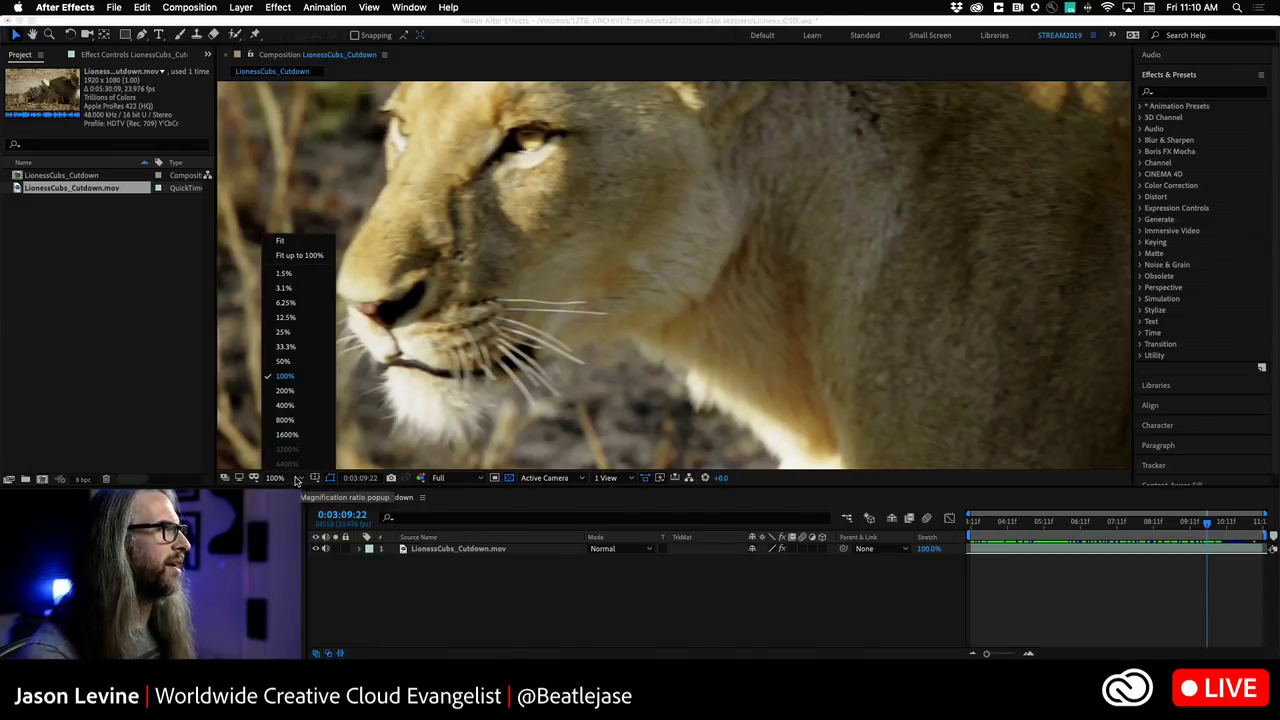
pyautogui.click(300, 256)
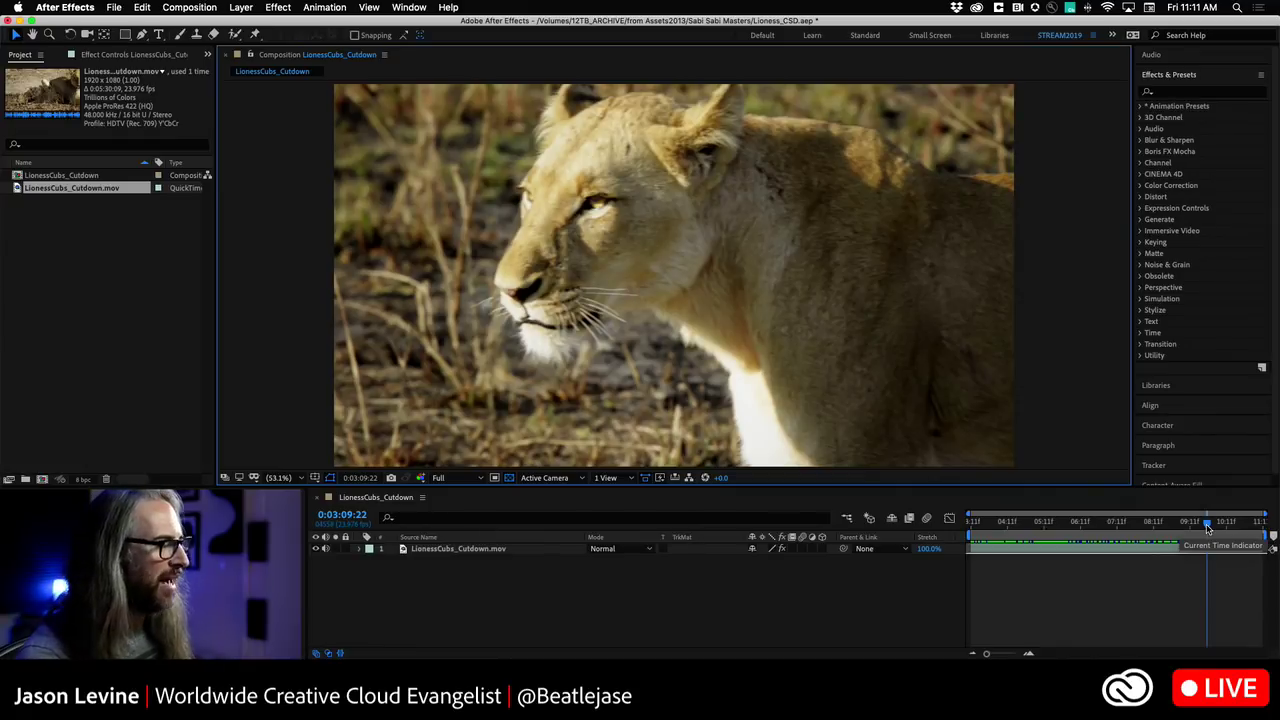
pyautogui.moveTo(1207, 530); pyautogui.dragTo(972, 522)
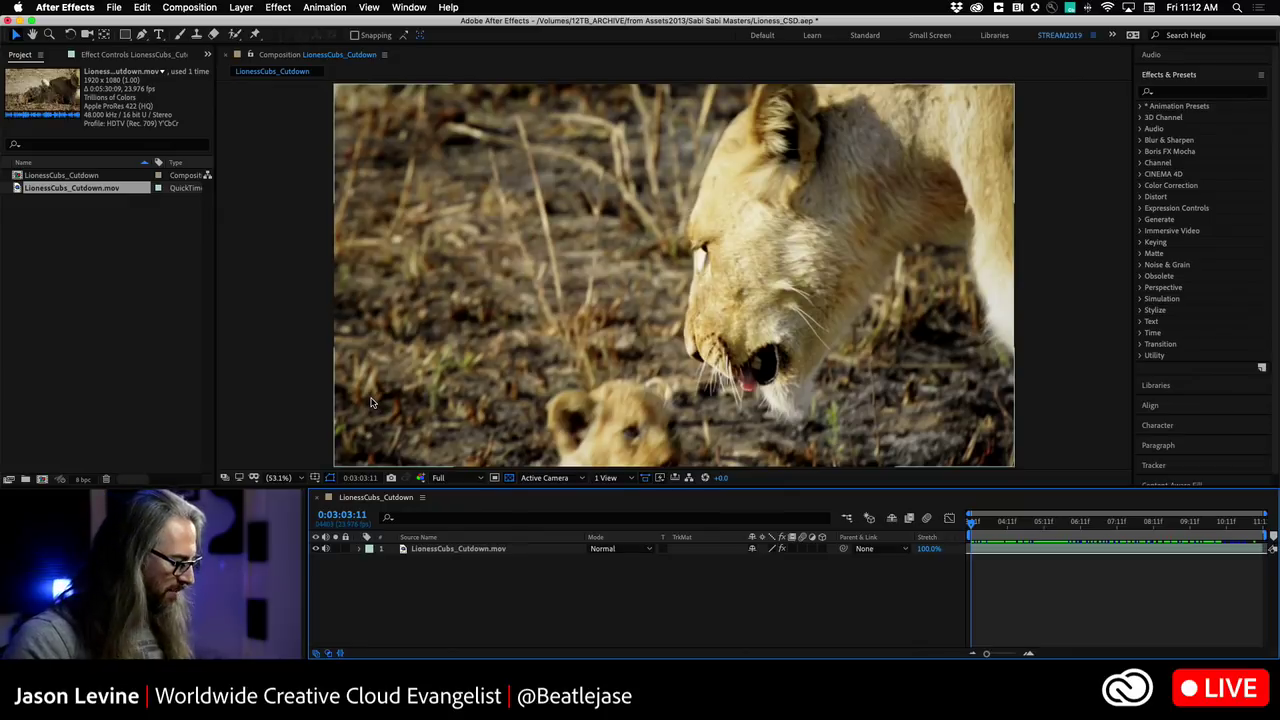
pyautogui.click(290, 478)
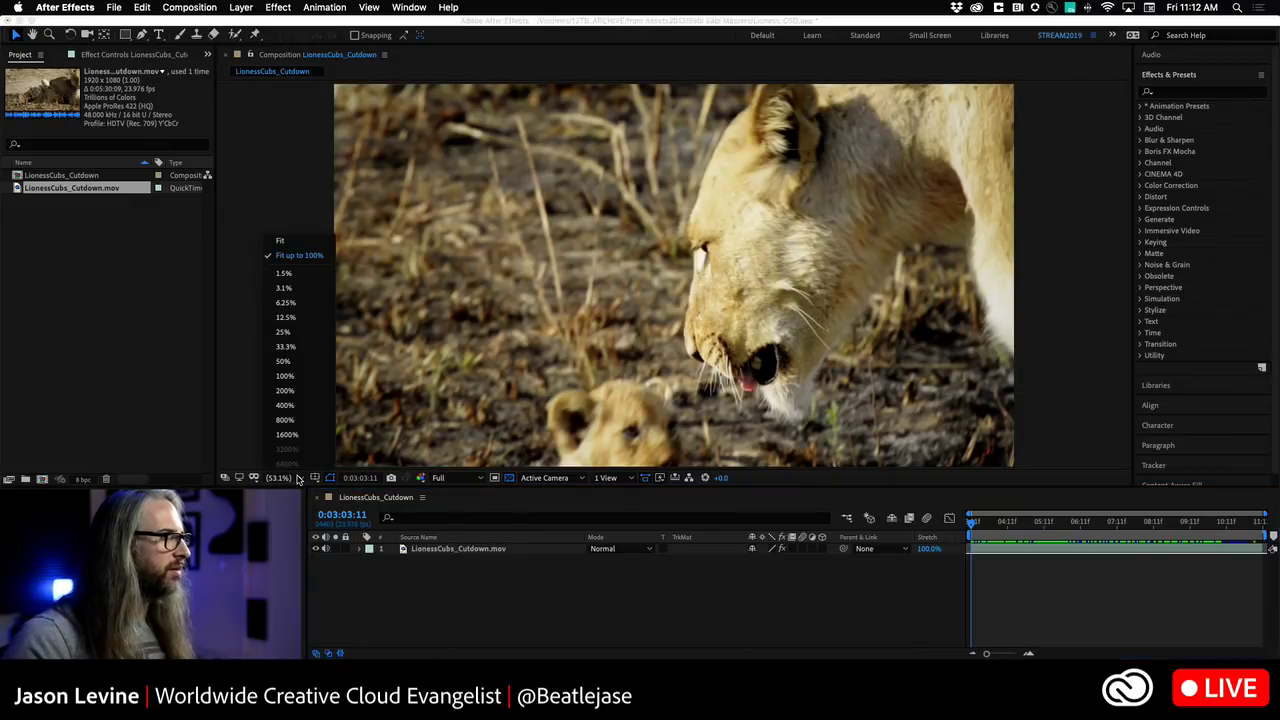
pyautogui.click(292, 244)
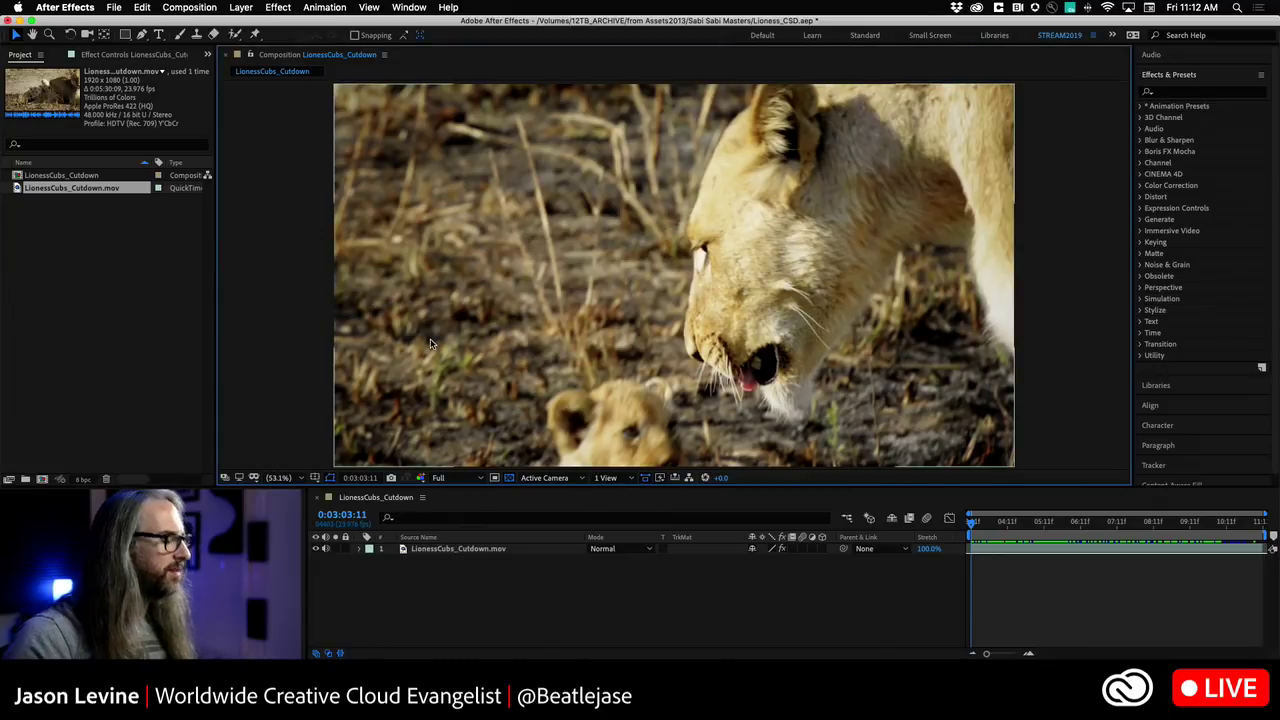
pyautogui.press('`')
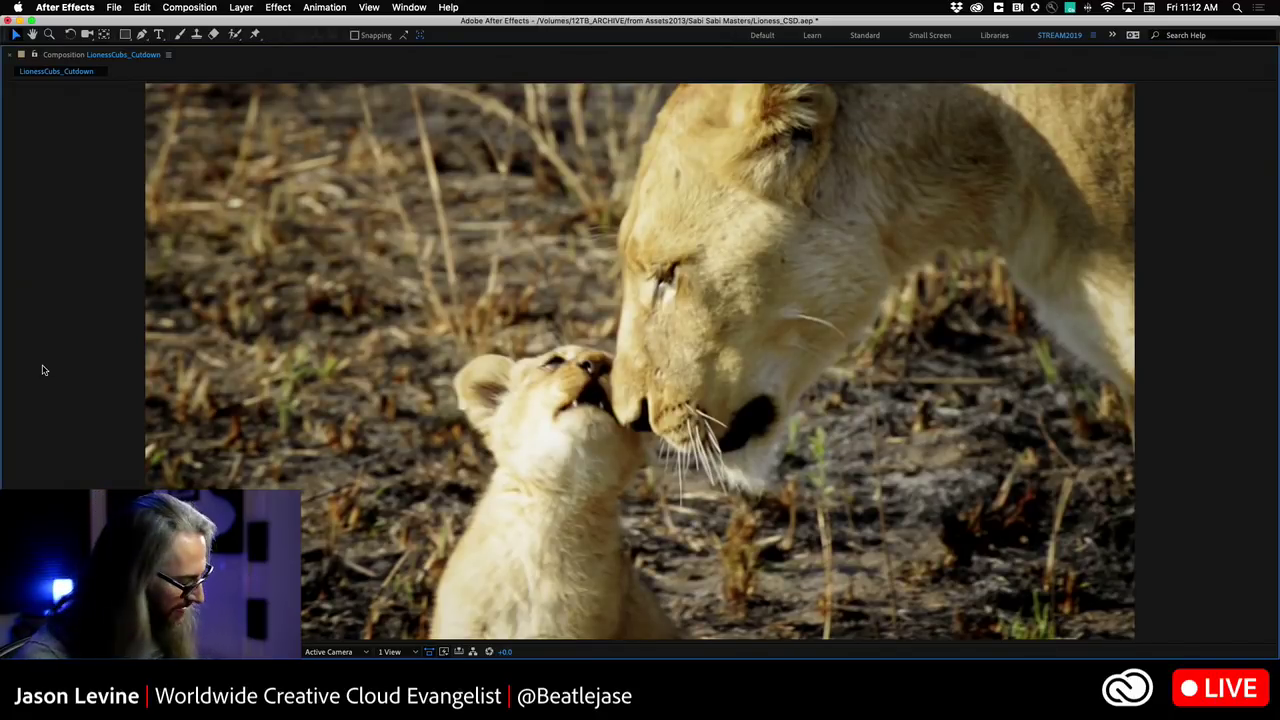
pyautogui.press('`')
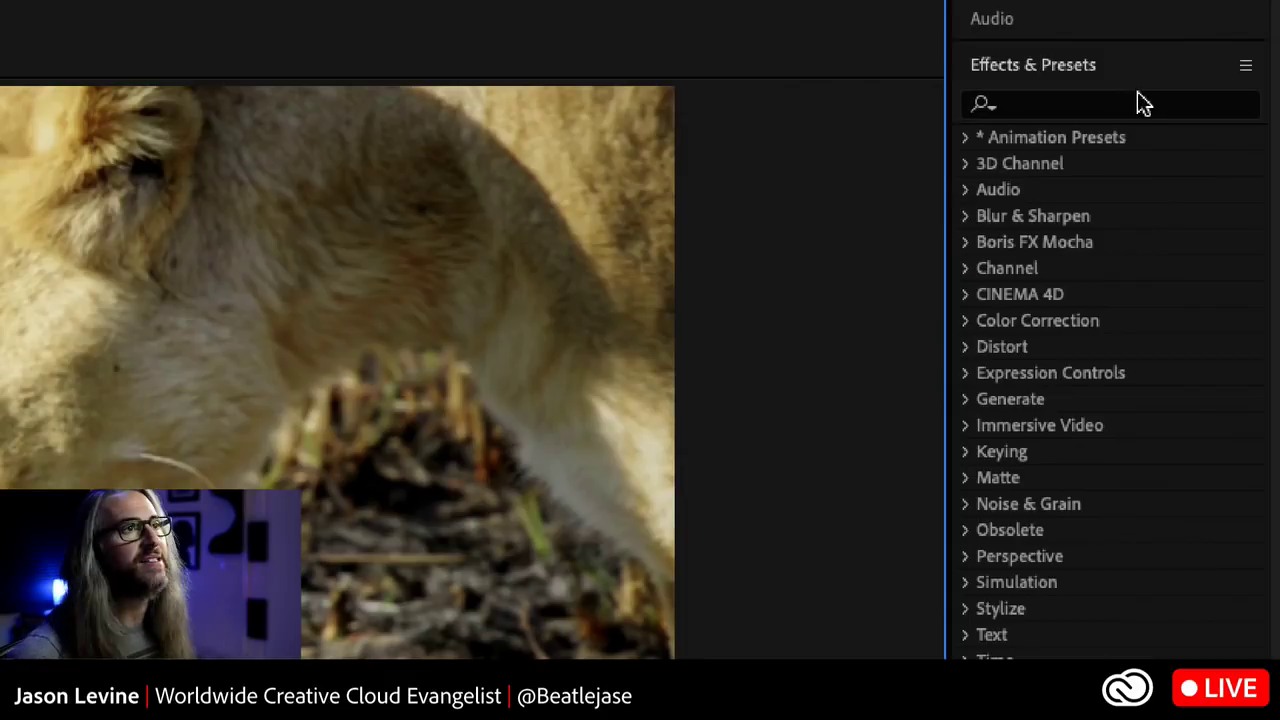
# - Find the Camera-Shake Deblur effect by searching the effects for "camera"
pyautogui.click(1143, 108)
pyautogui.write('camera')
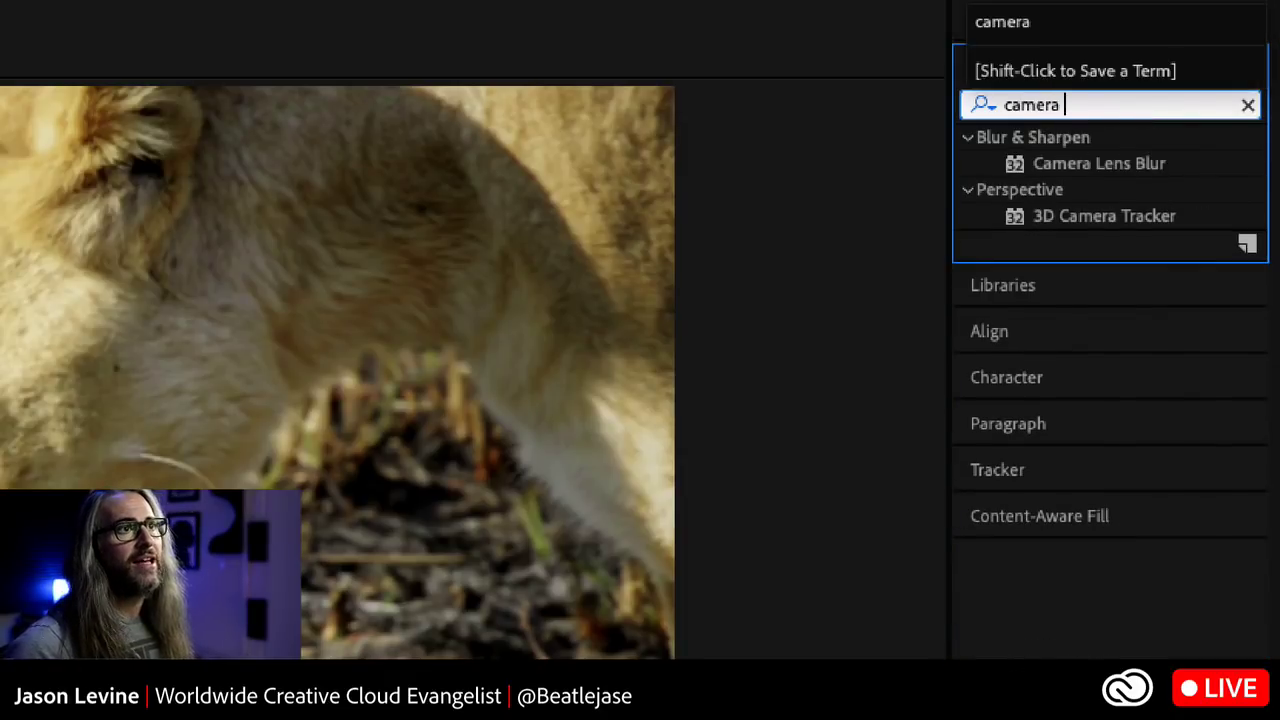
pyautogui.write(' shake')
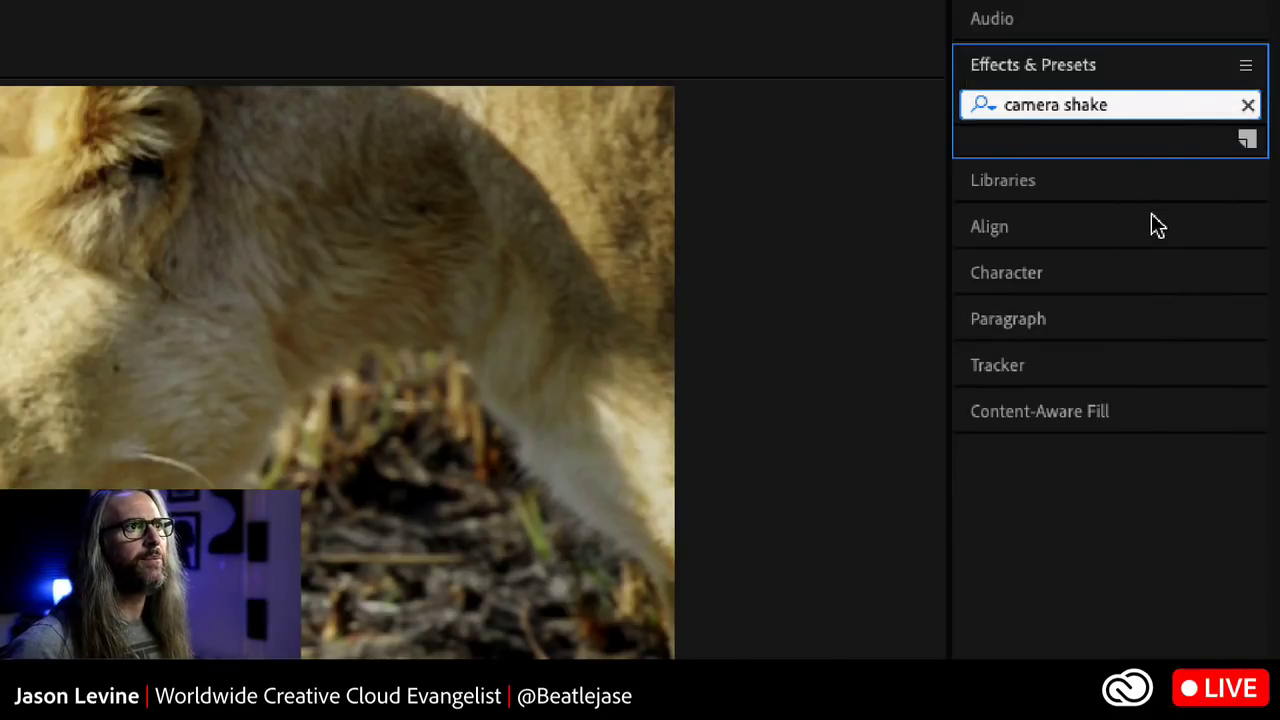
pyautogui.press('BackSpace')
pyautogui.press('BackSpace')
pyautogui.press('BackSpace')
pyautogui.press('BackSpace')
pyautogui.press('BackSpace')
pyautogui.press('BackSpace')
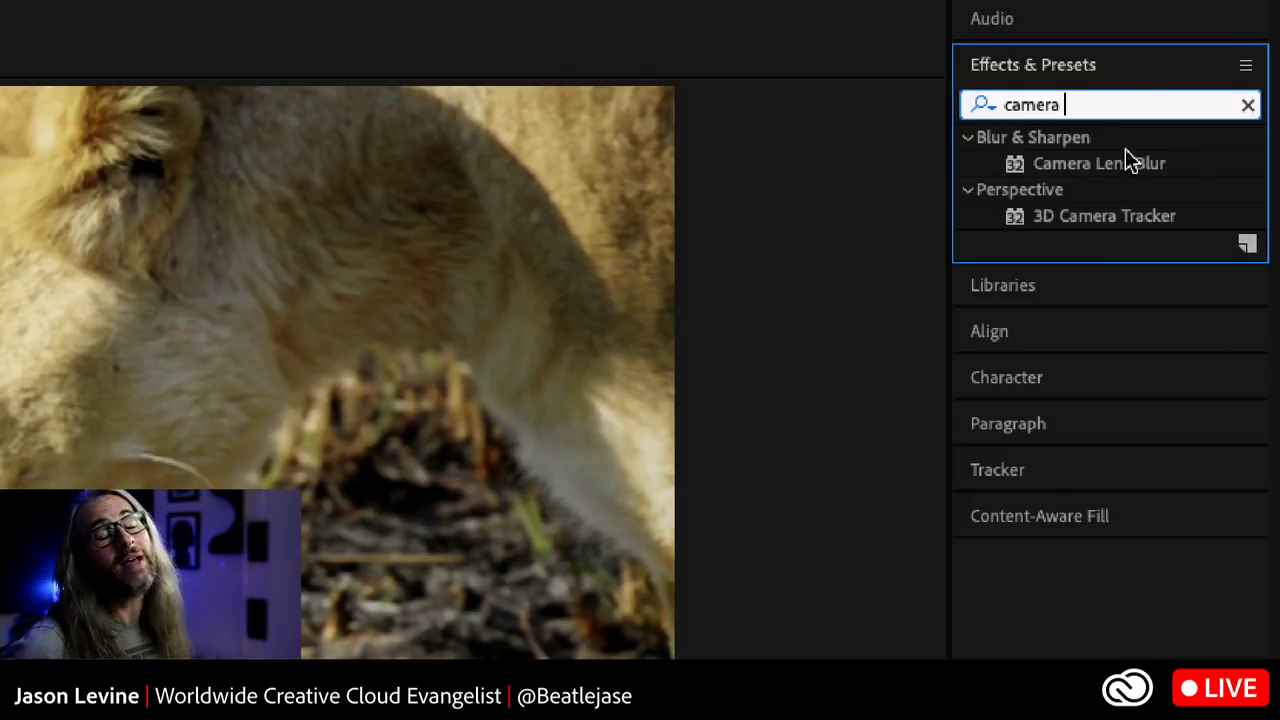
pyautogui.press('BackSpace')
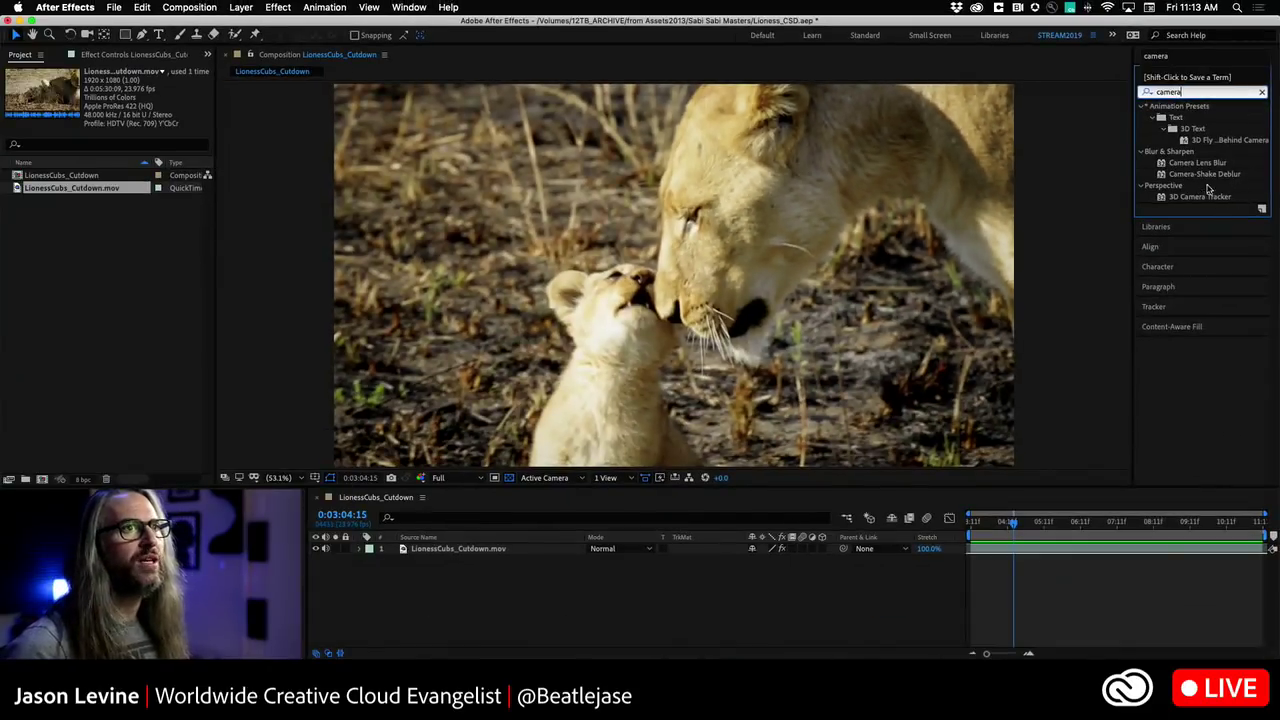
pyautogui.moveTo(1120, 296); pyautogui.dragTo(1231, 174)
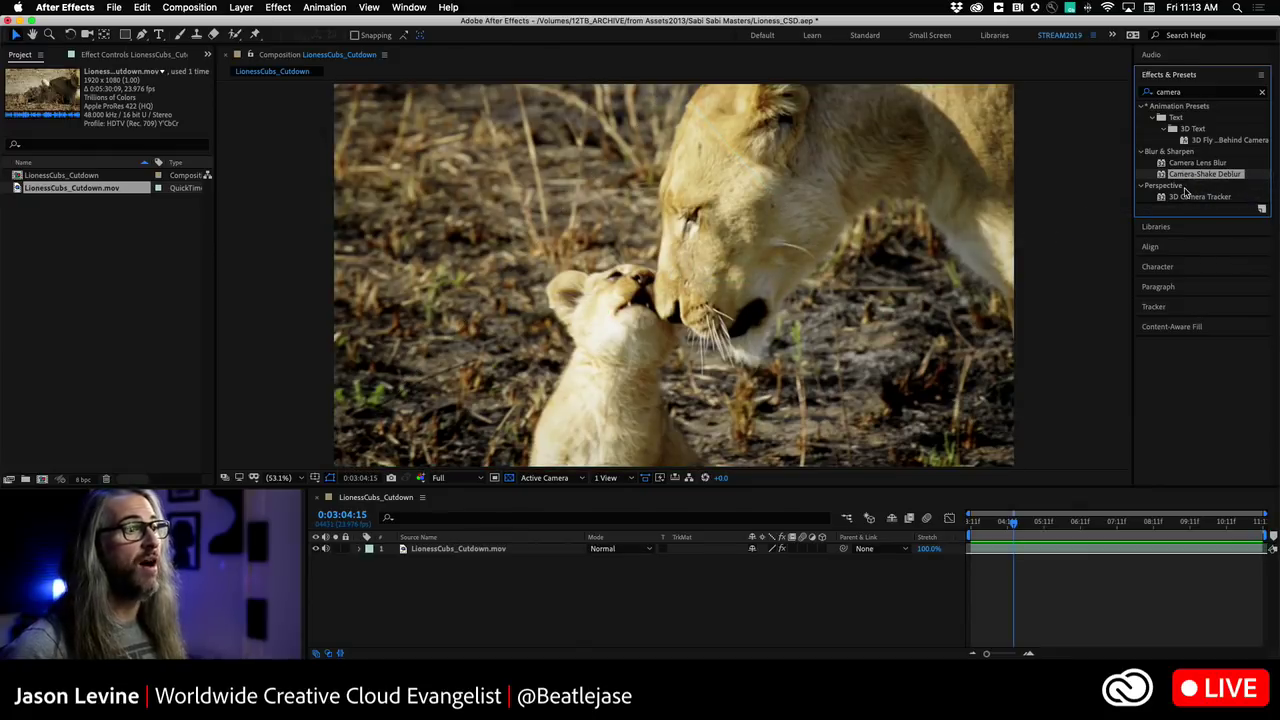
# - Show the LionessCubs_Cutdown.mov effect controls and view the frame at 0:03:09:12 at 100% magnification
pyautogui.click(104, 55)
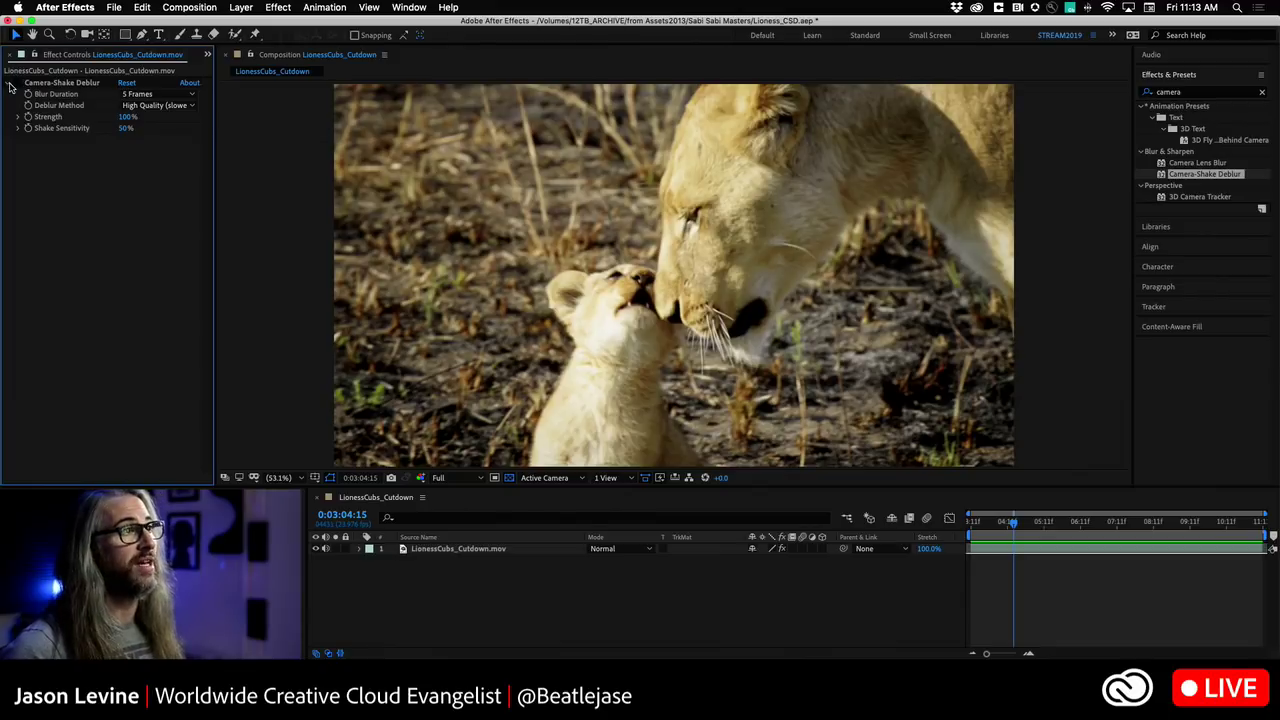
pyautogui.moveTo(1015, 522); pyautogui.dragTo(1192, 522)
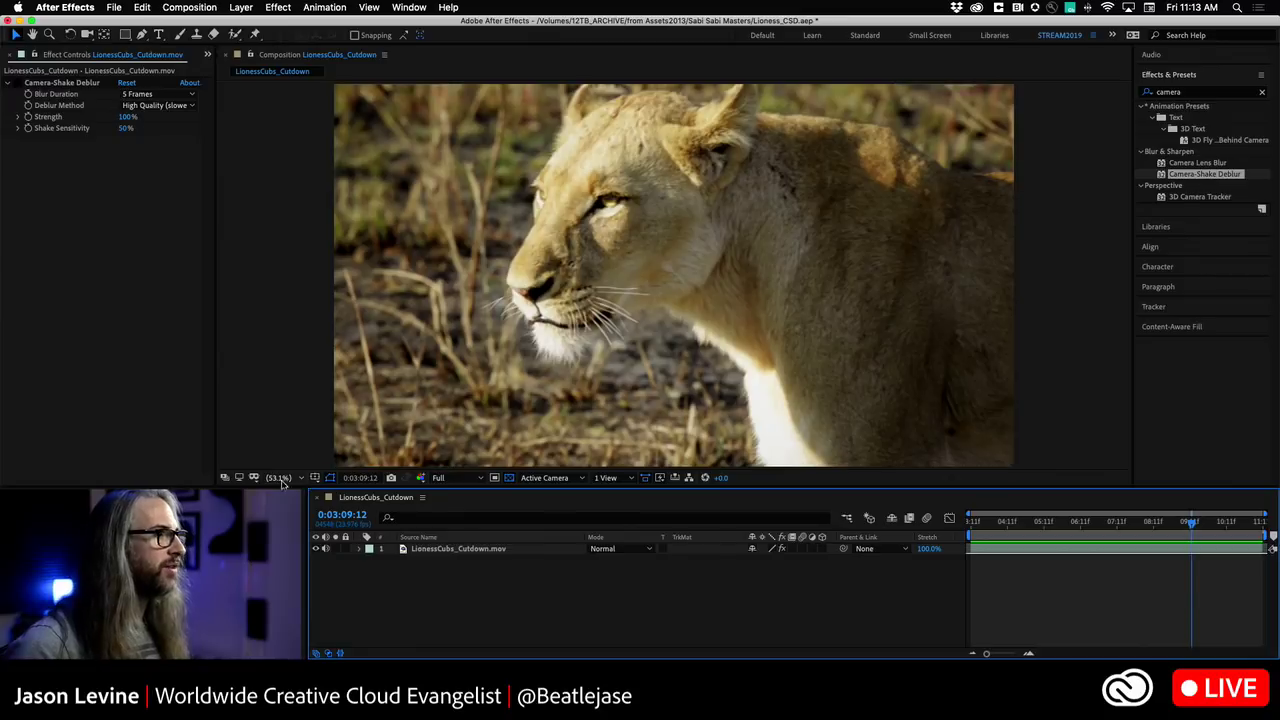
pyautogui.click(300, 478)
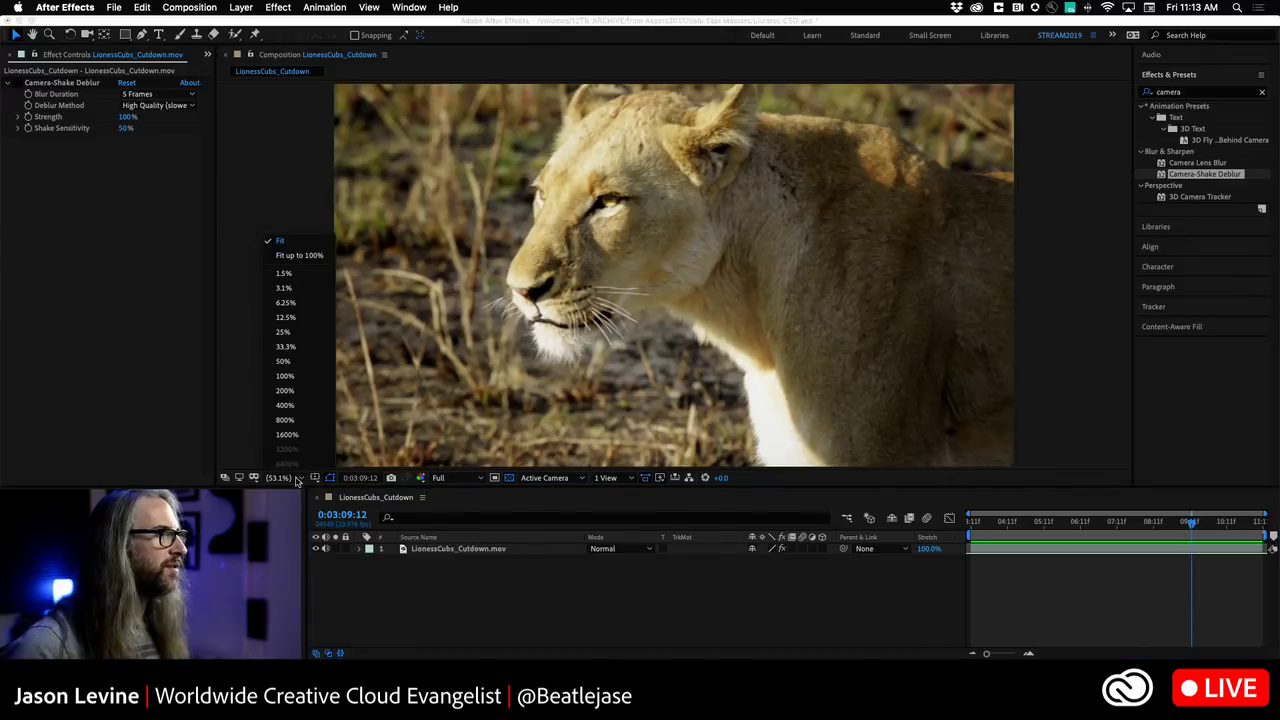
pyautogui.click(286, 376)
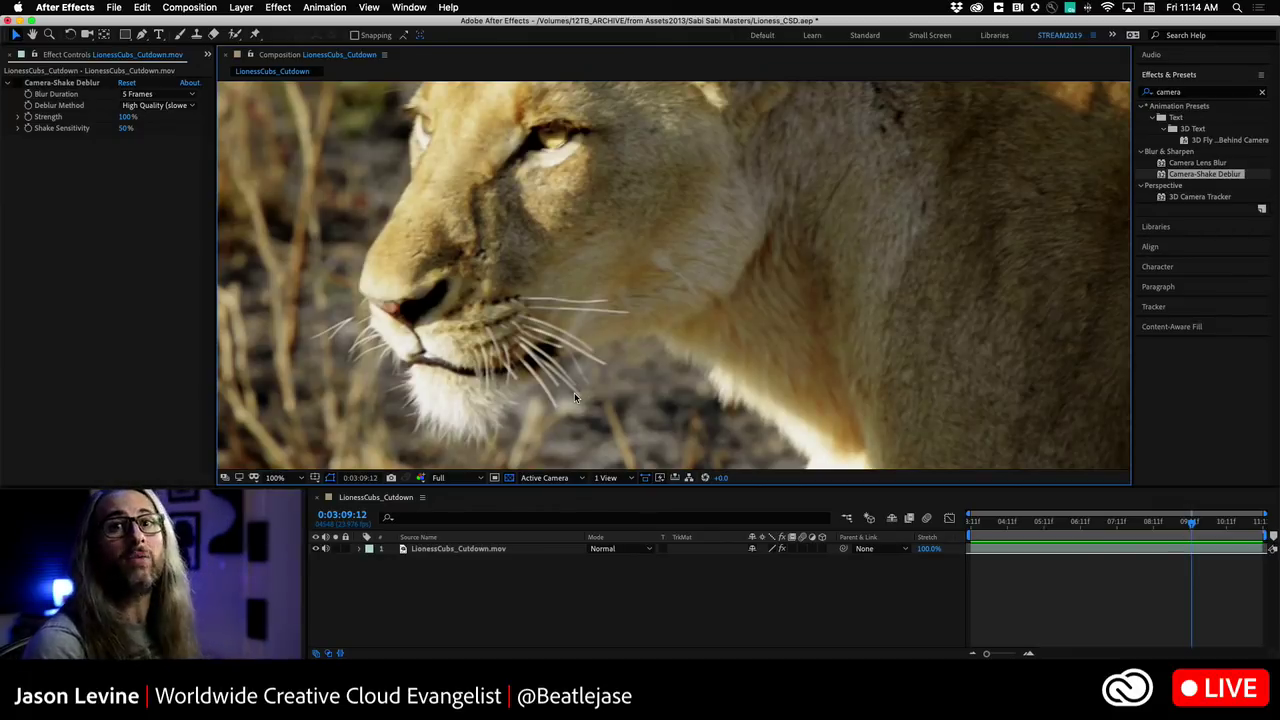
# - Compare the close-up of the lioness's face with Camera-Shake Deblur enabled and disabled, leaving the effect enabled
pyautogui.click(17, 83)
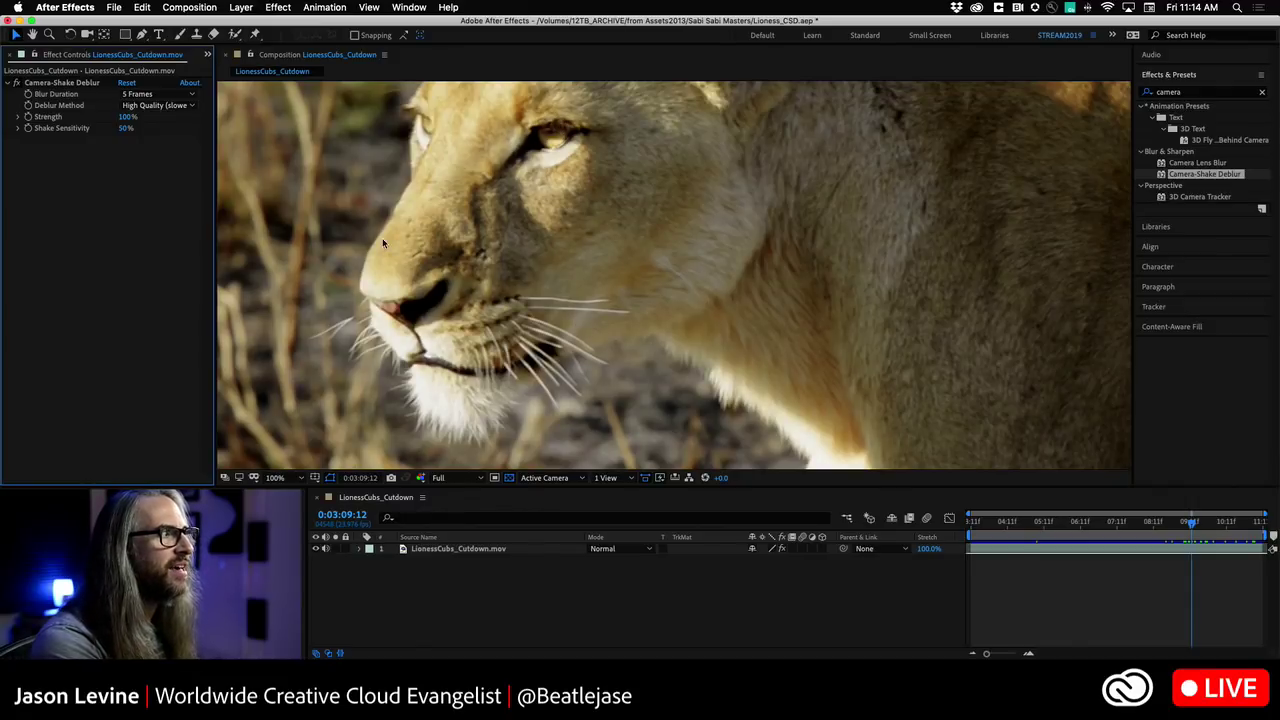
pyautogui.click(14, 84)
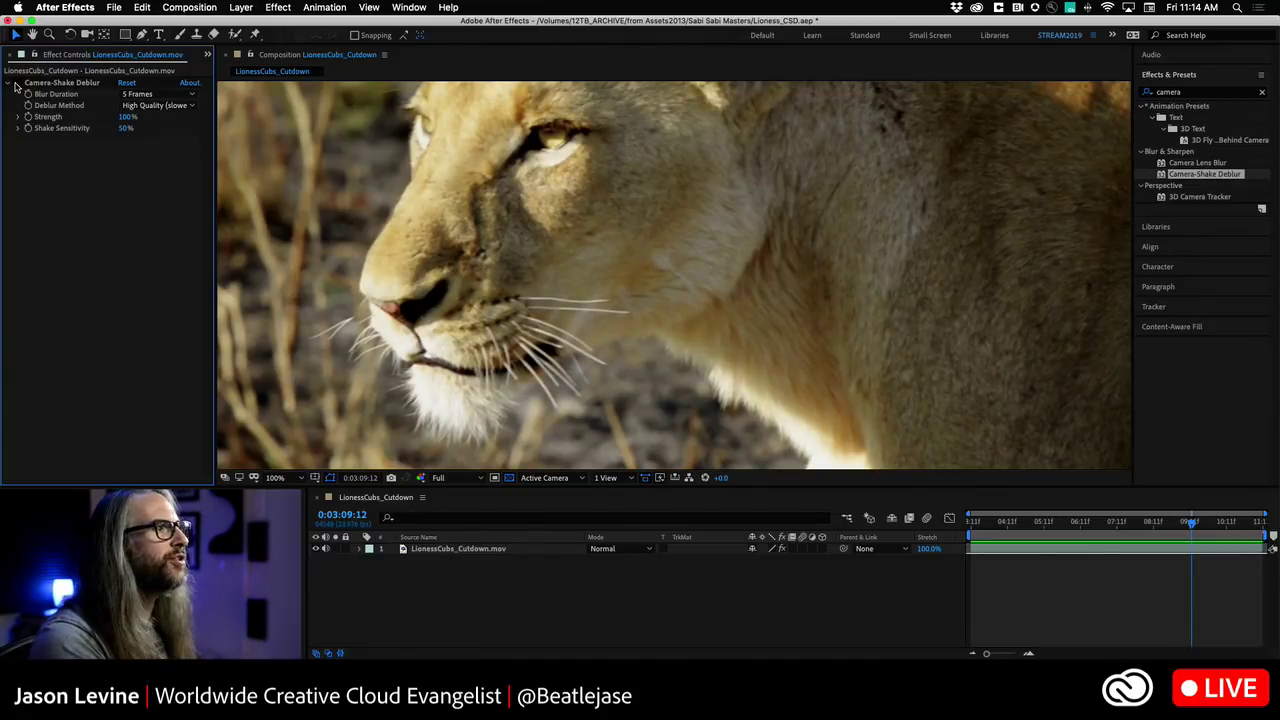
pyautogui.click(15, 84)
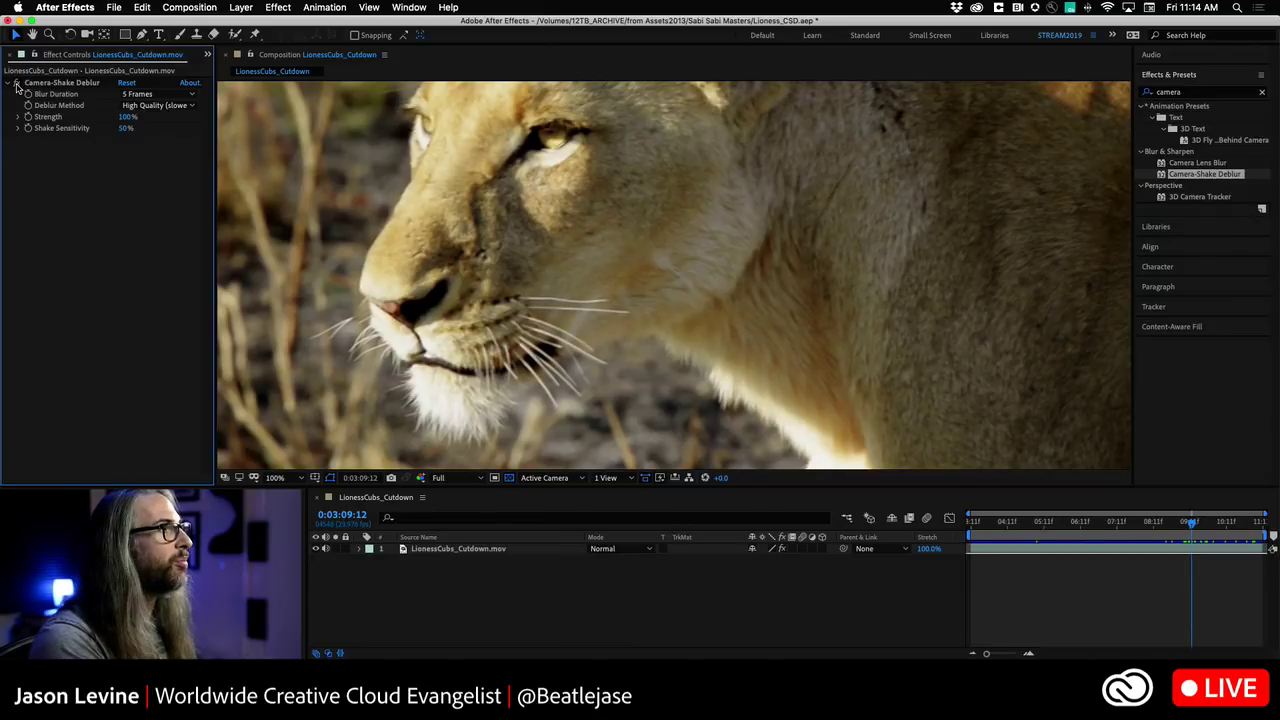
pyautogui.click(15, 84)
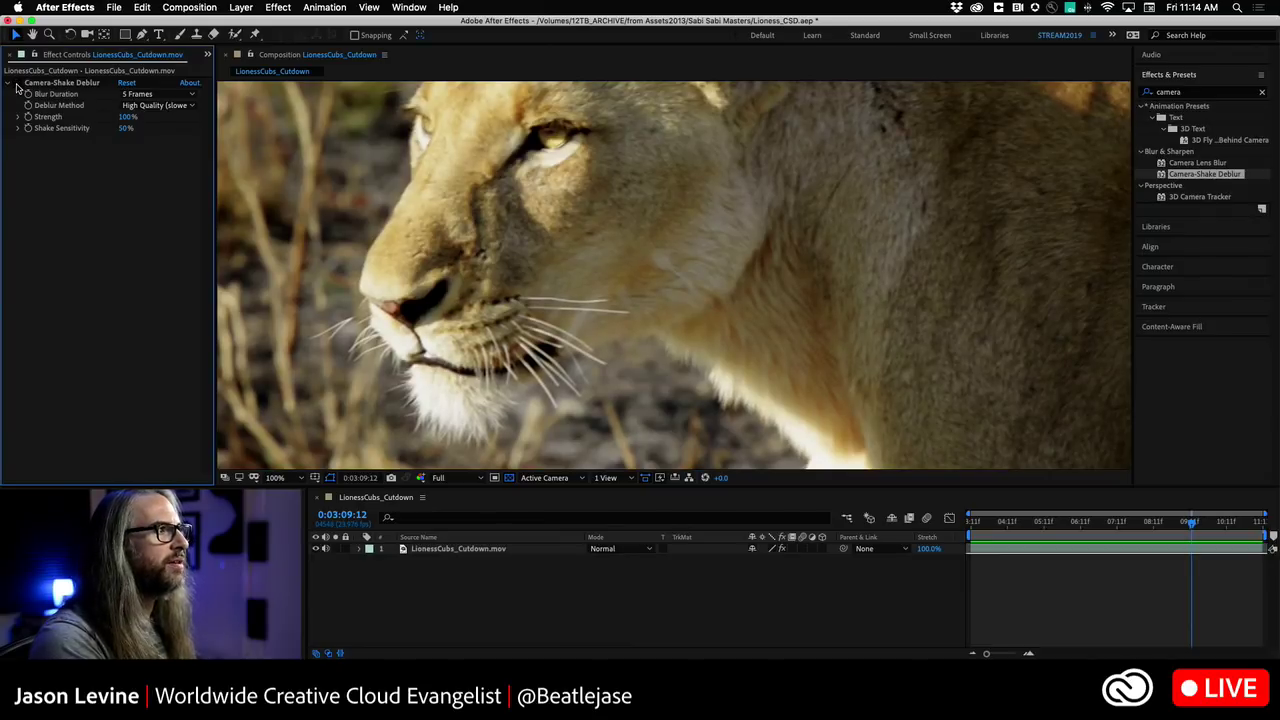
pyautogui.click(15, 84)
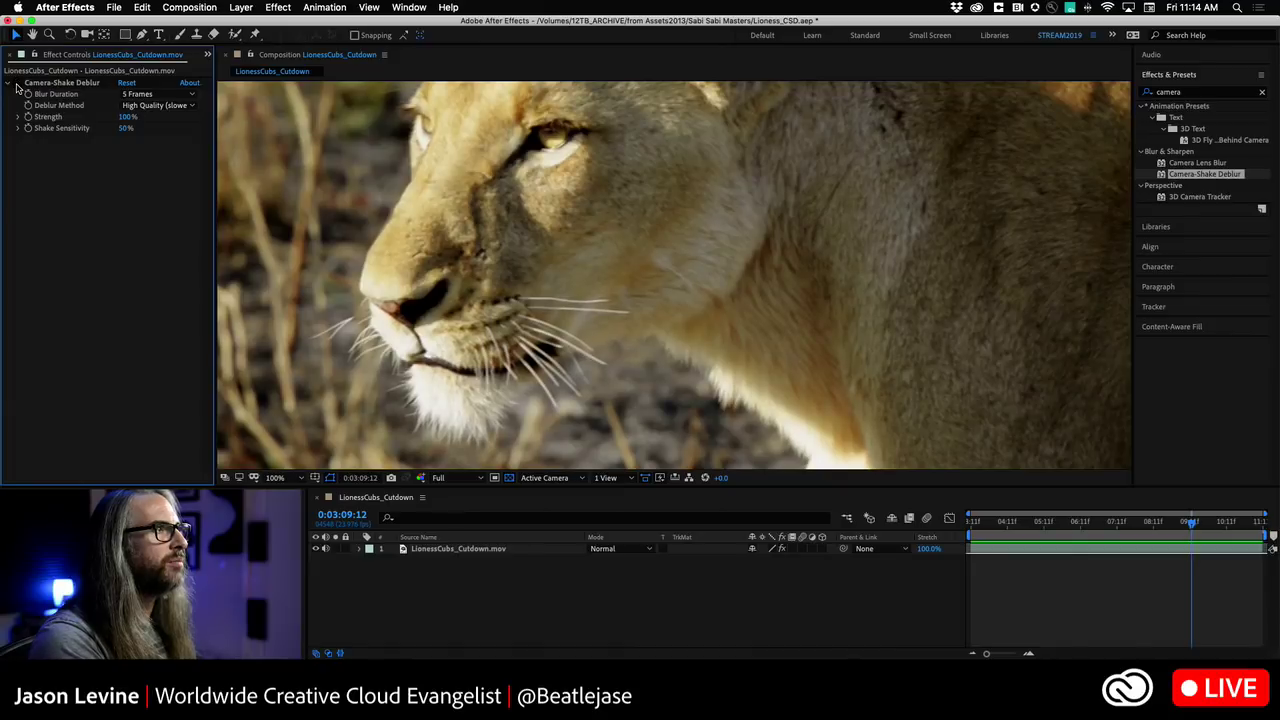
pyautogui.click(15, 84)
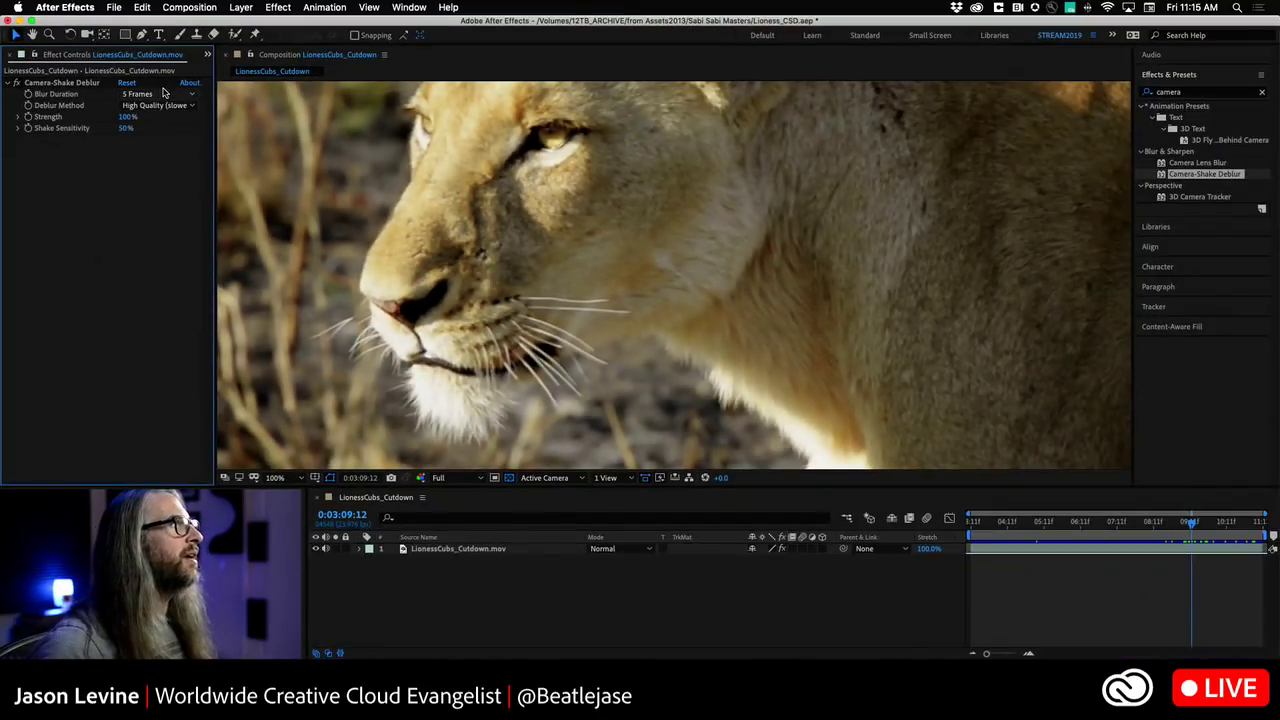
# - Review the Blur Duration and Deblur Method options, keeping 5 Frames and High Quality (slower)
pyautogui.click(390, 95)
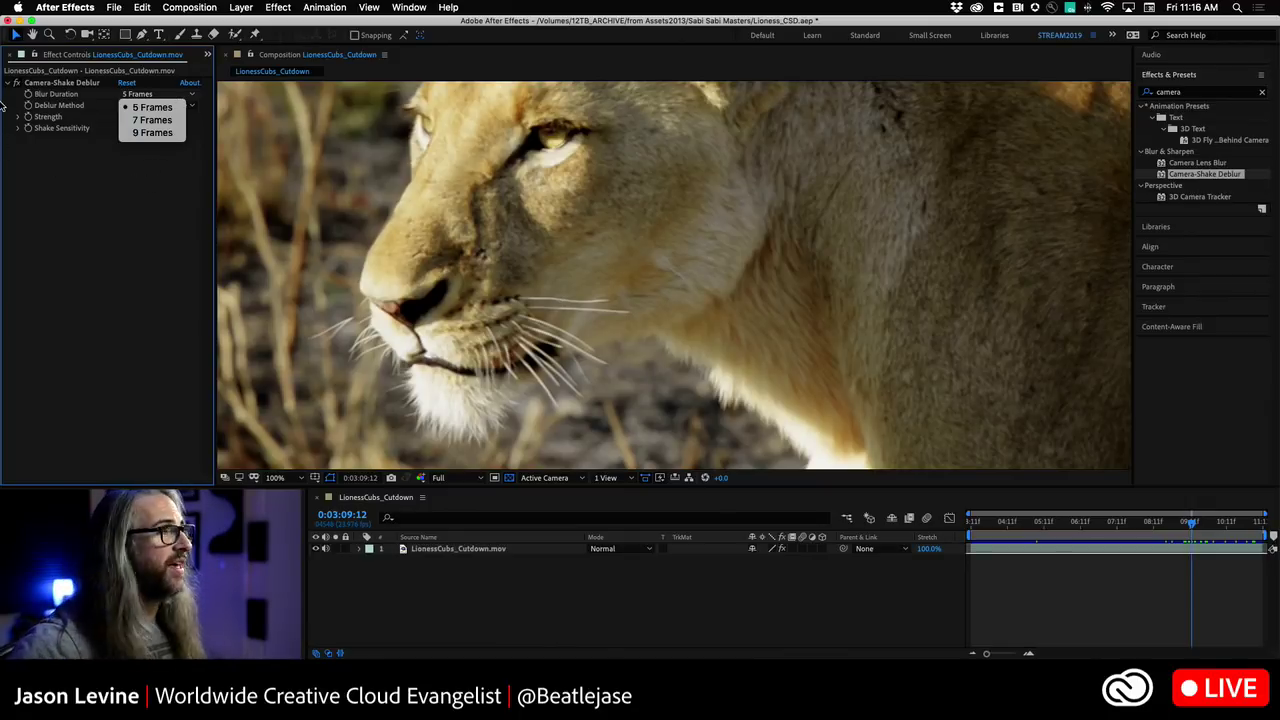
pyautogui.click(173, 108)
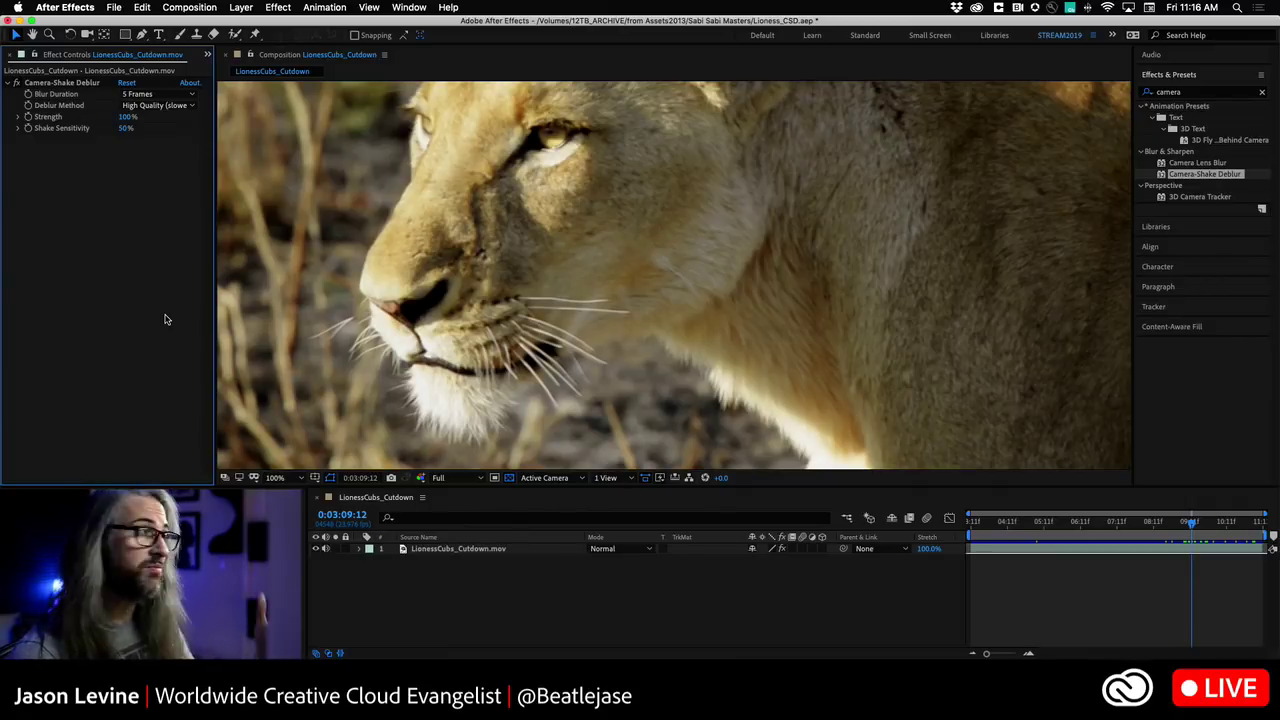
pyautogui.click(191, 105)
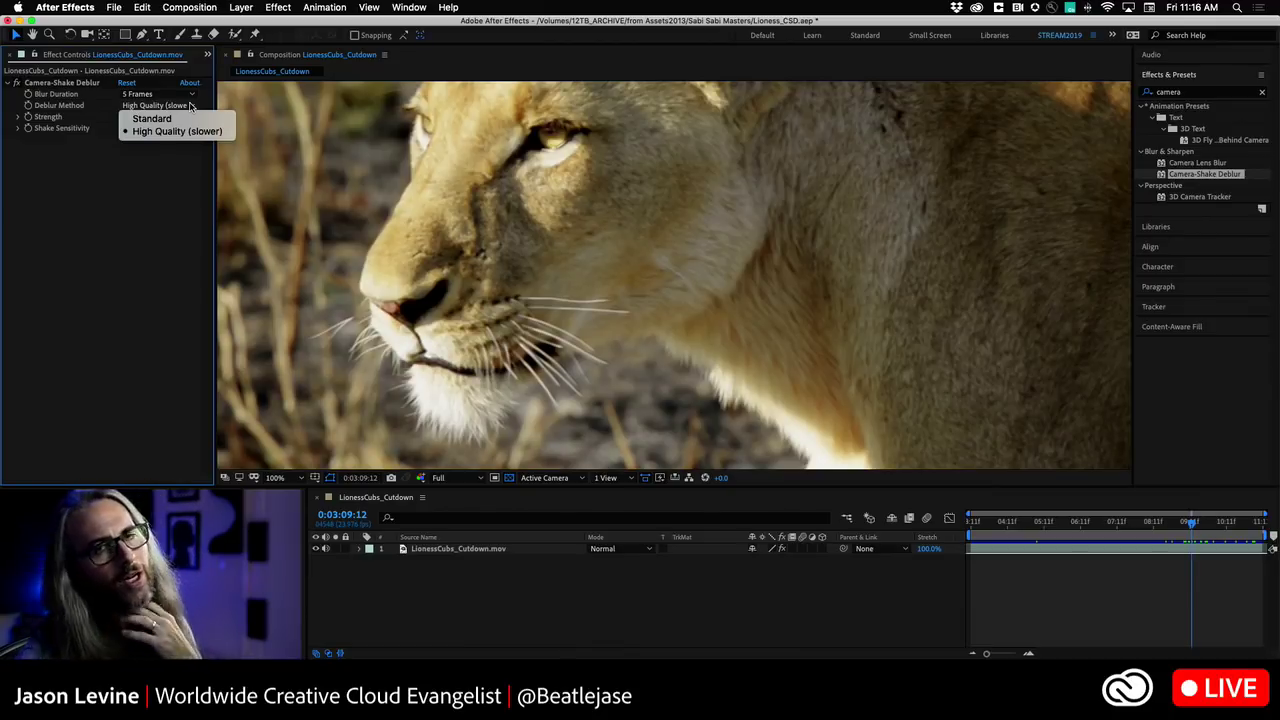
pyautogui.click(140, 179)
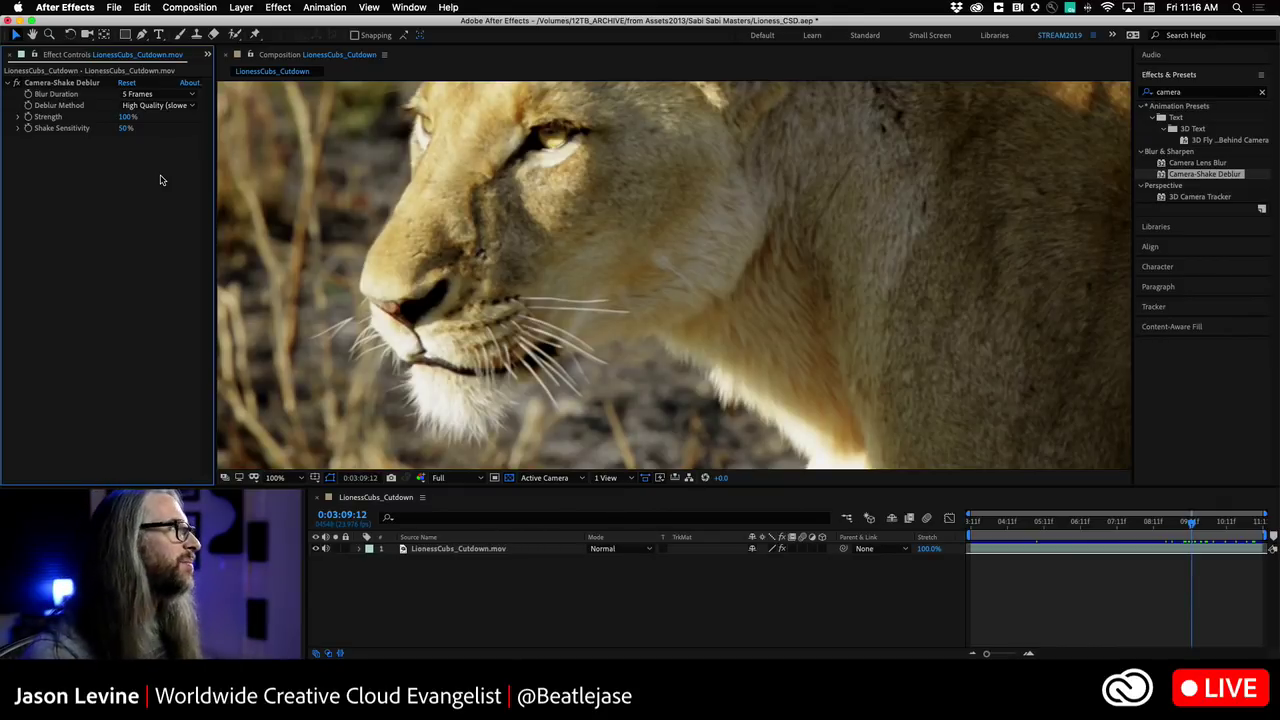
# - Try a Camera-Shake Deblur strength of 150% and undo the change
pyautogui.click(17, 117)
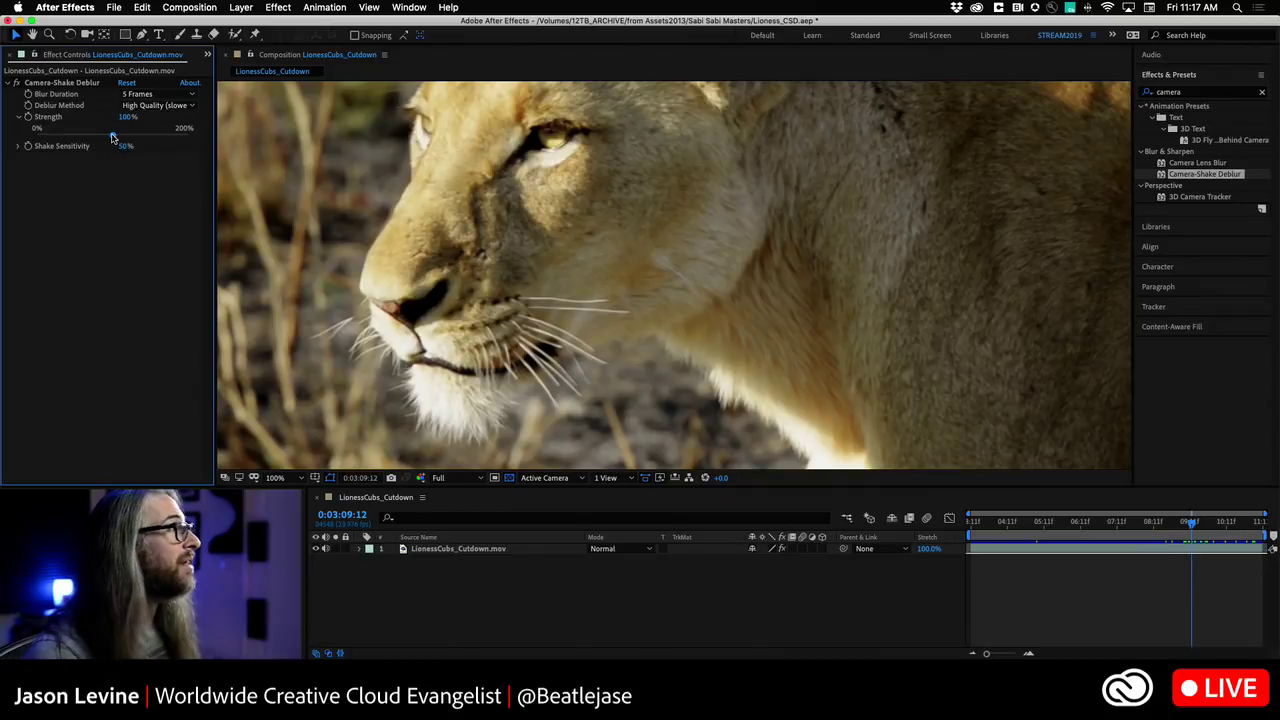
pyautogui.moveTo(112, 137); pyautogui.dragTo(150, 137)
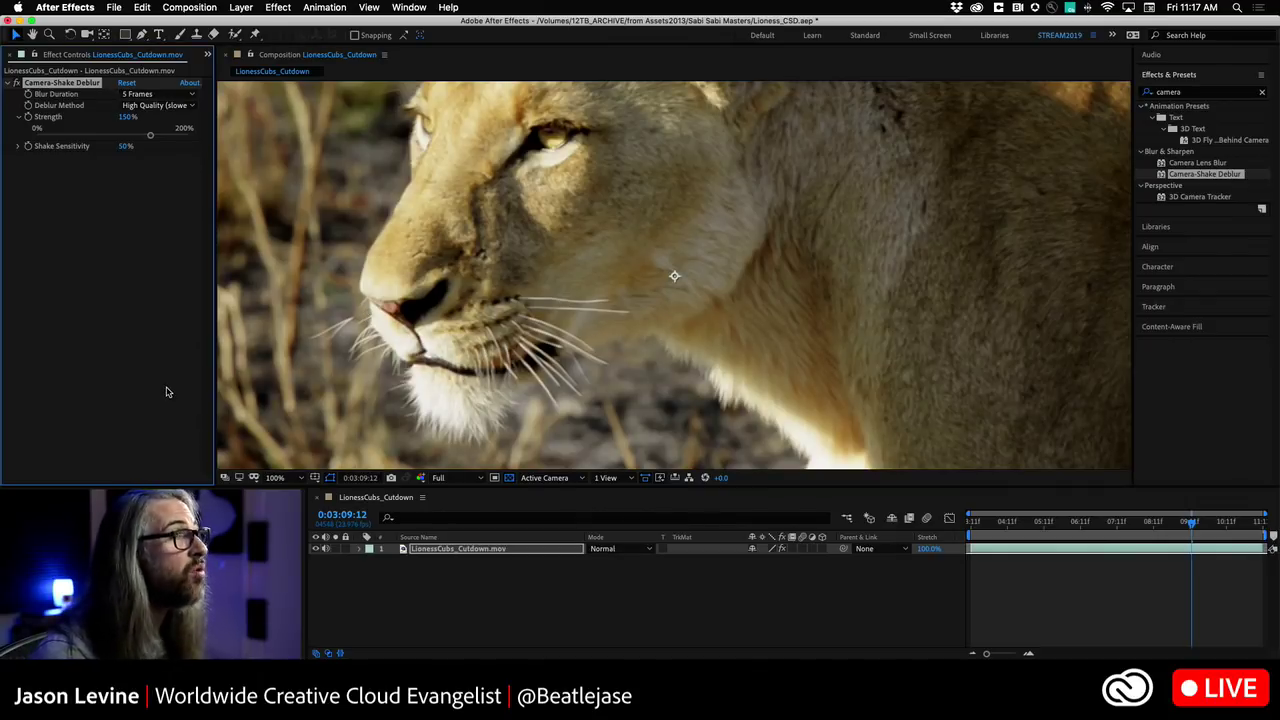
pyautogui.click(142, 8)
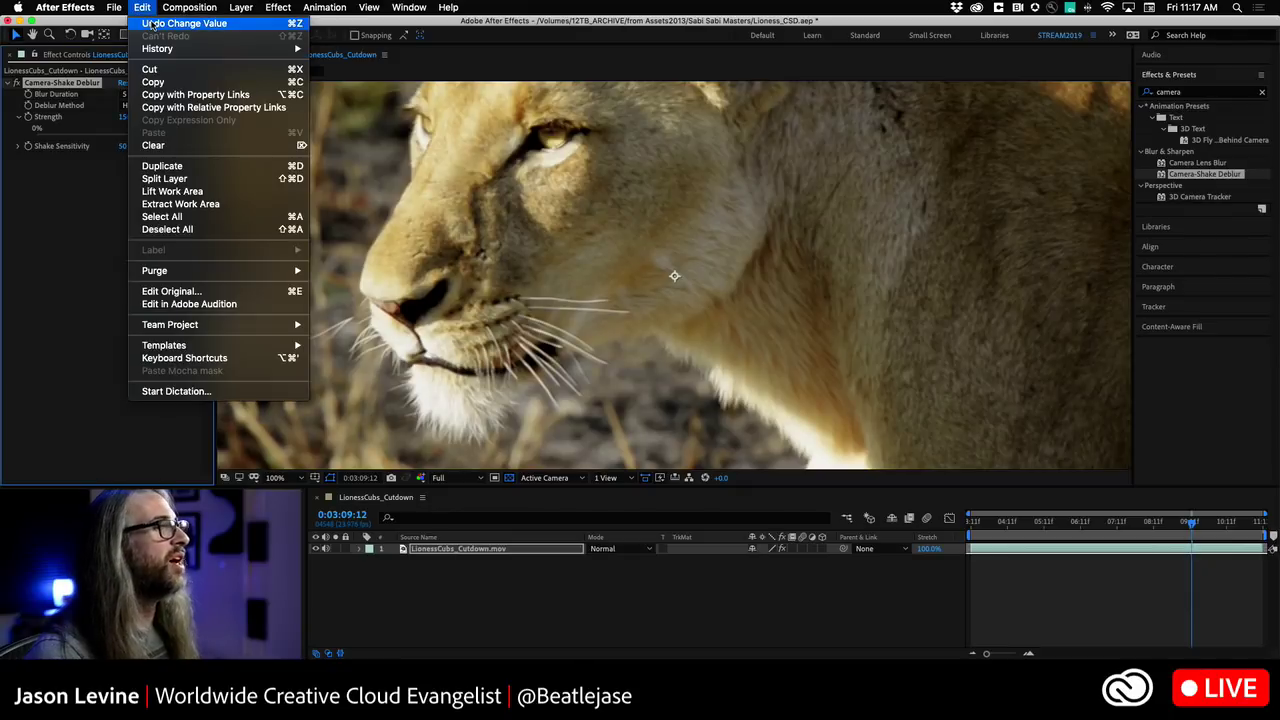
pyautogui.click(153, 24)
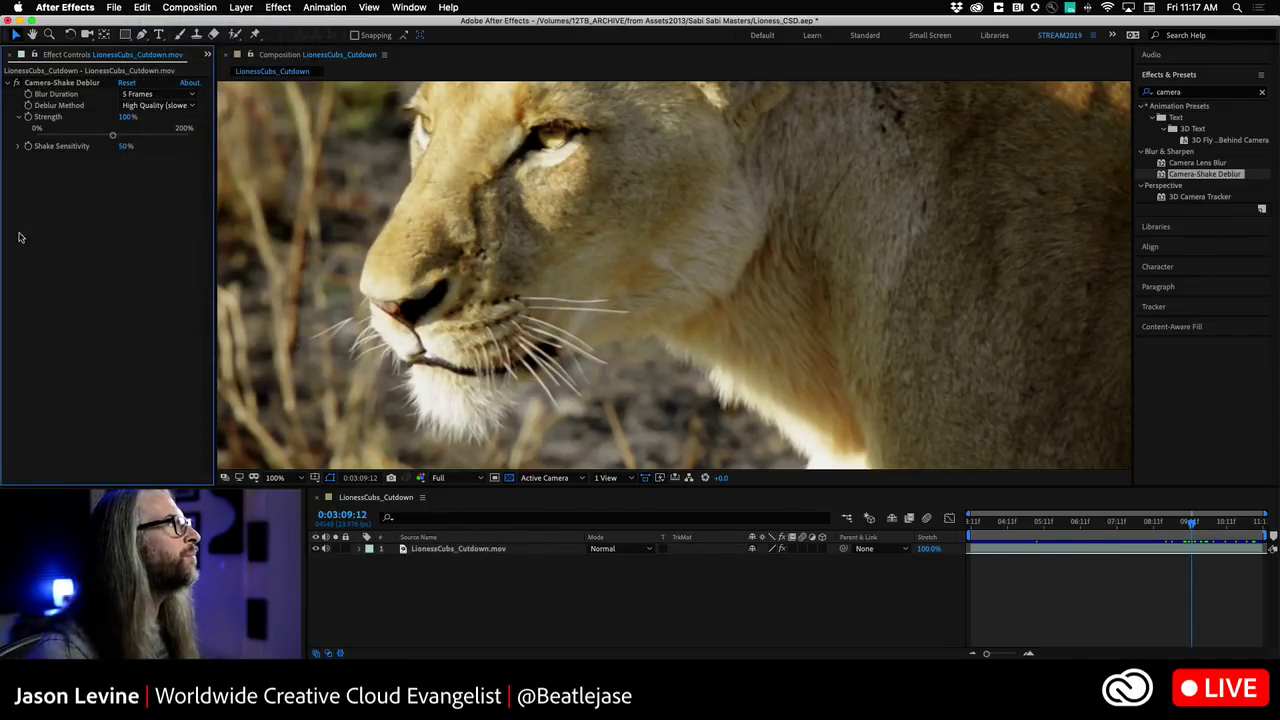
pyautogui.click(17, 117)
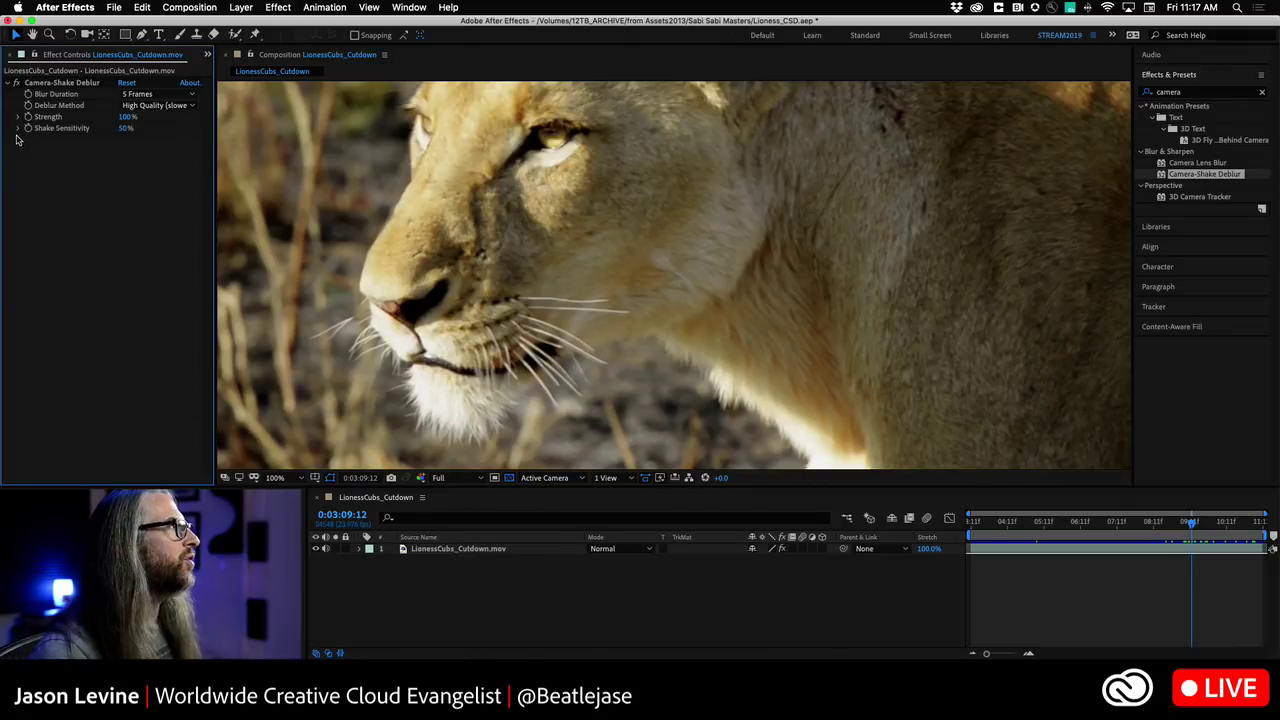
# - Expand the Shake Sensitivity setting and compare the frame at 0:03:05:10 with Camera-Shake Deblur on and off
pyautogui.click(17, 128)
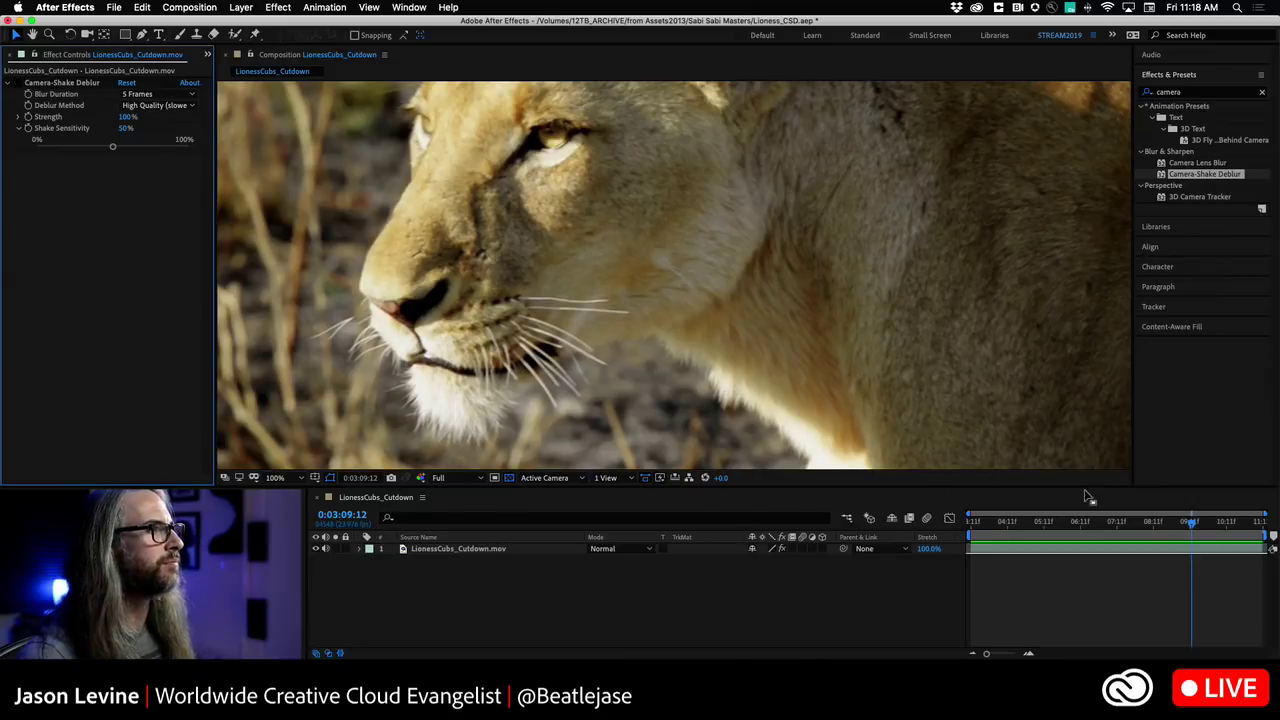
pyautogui.moveTo(1190, 522); pyautogui.dragTo(1043, 515)
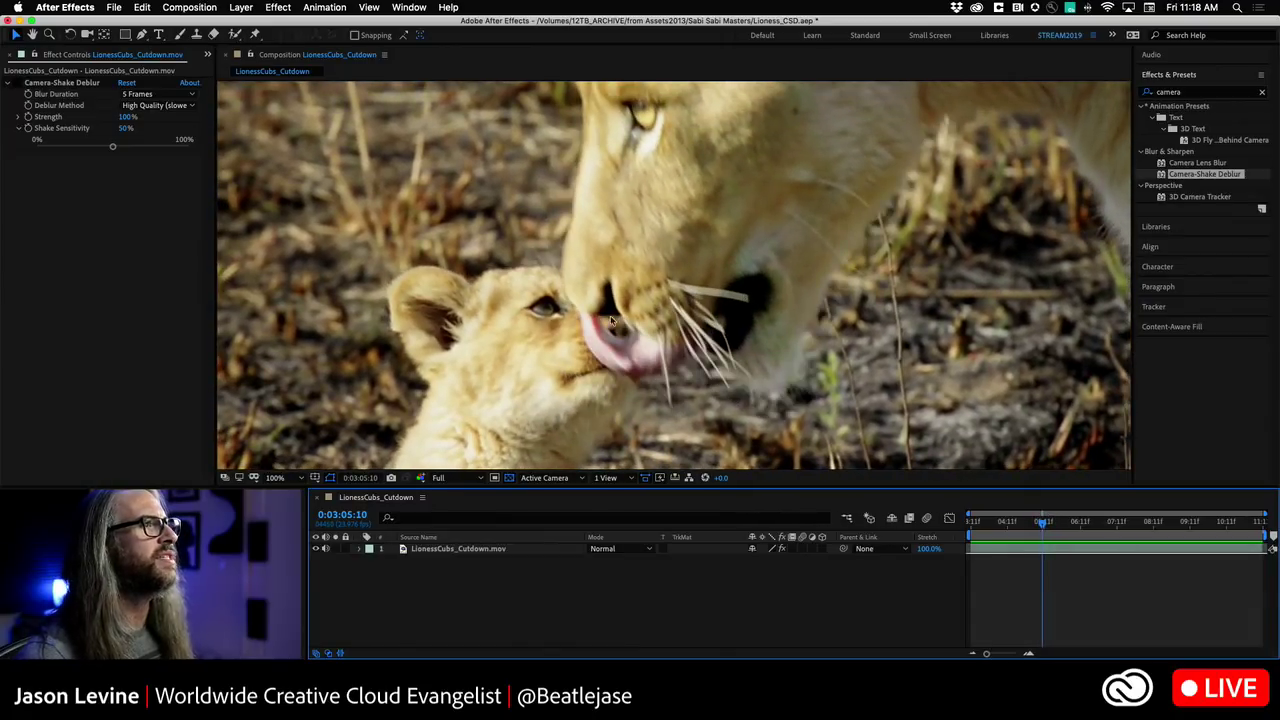
pyautogui.click(15, 85)
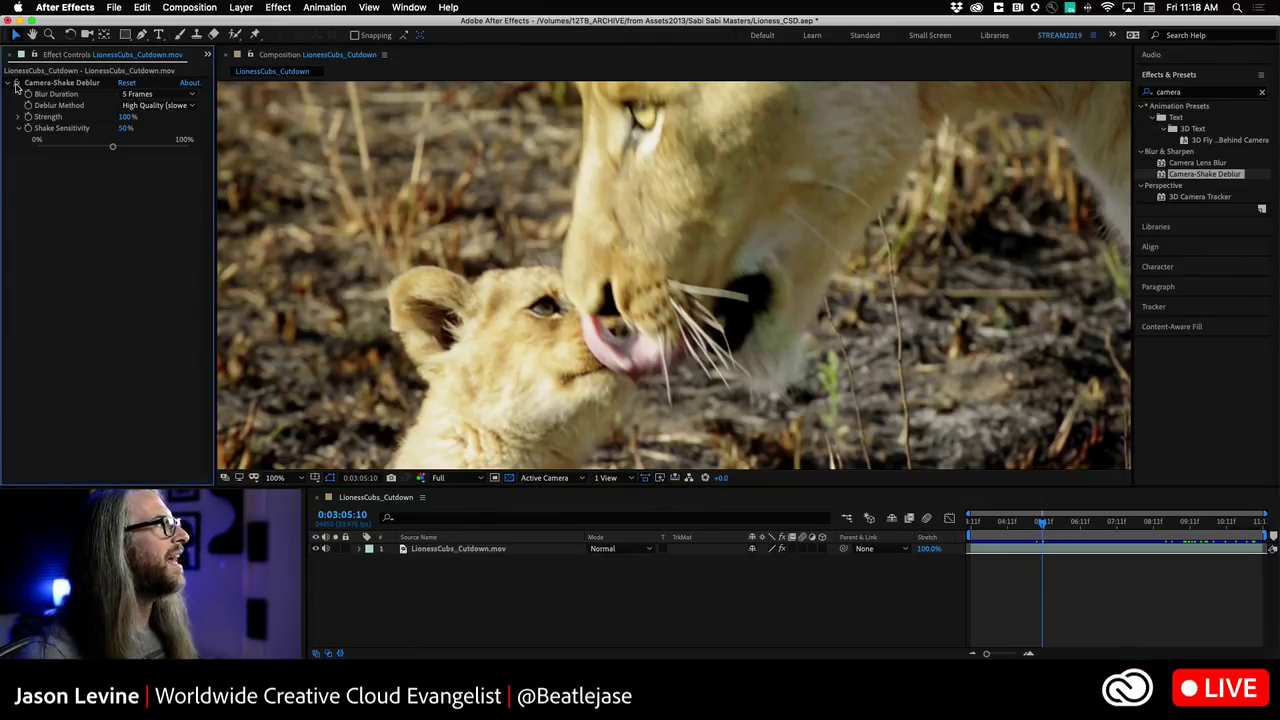
pyautogui.click(15, 84)
pyautogui.click(15, 85)
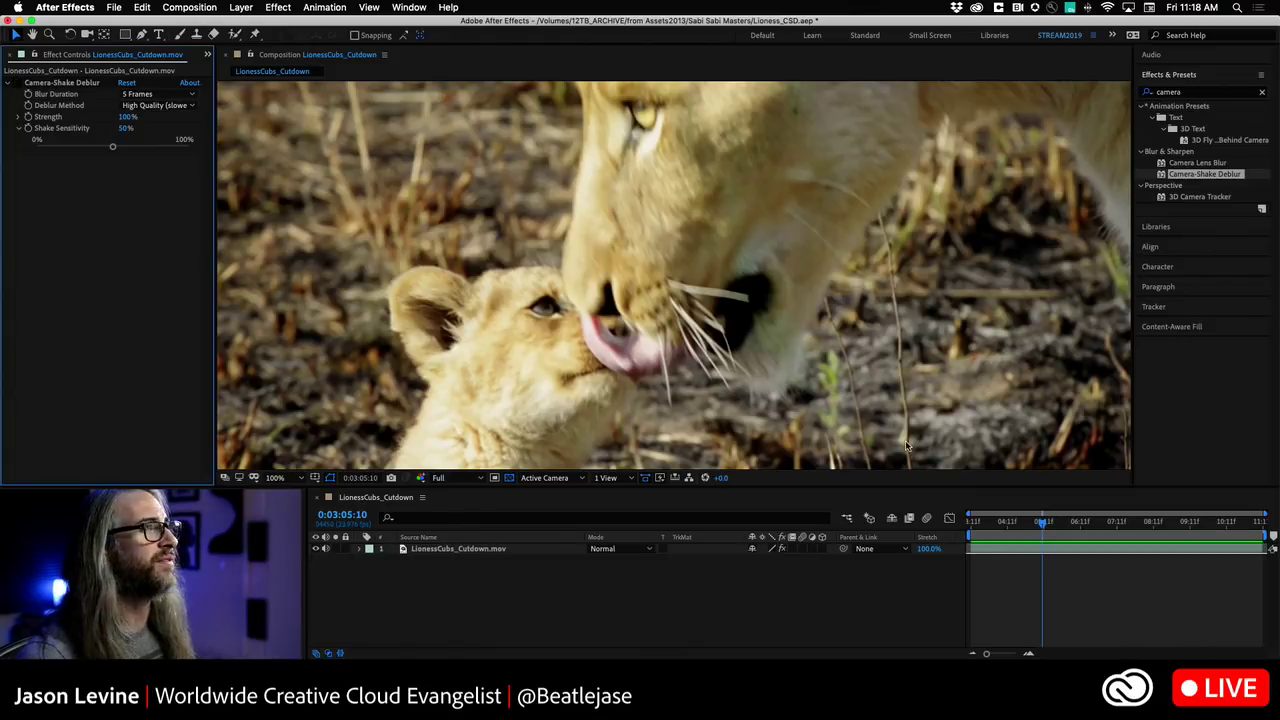
# - Compare the frame at 0:03:04:20 with Camera-Shake Deblur on and off
pyautogui.moveTo(1042, 530); pyautogui.dragTo(1021, 523)
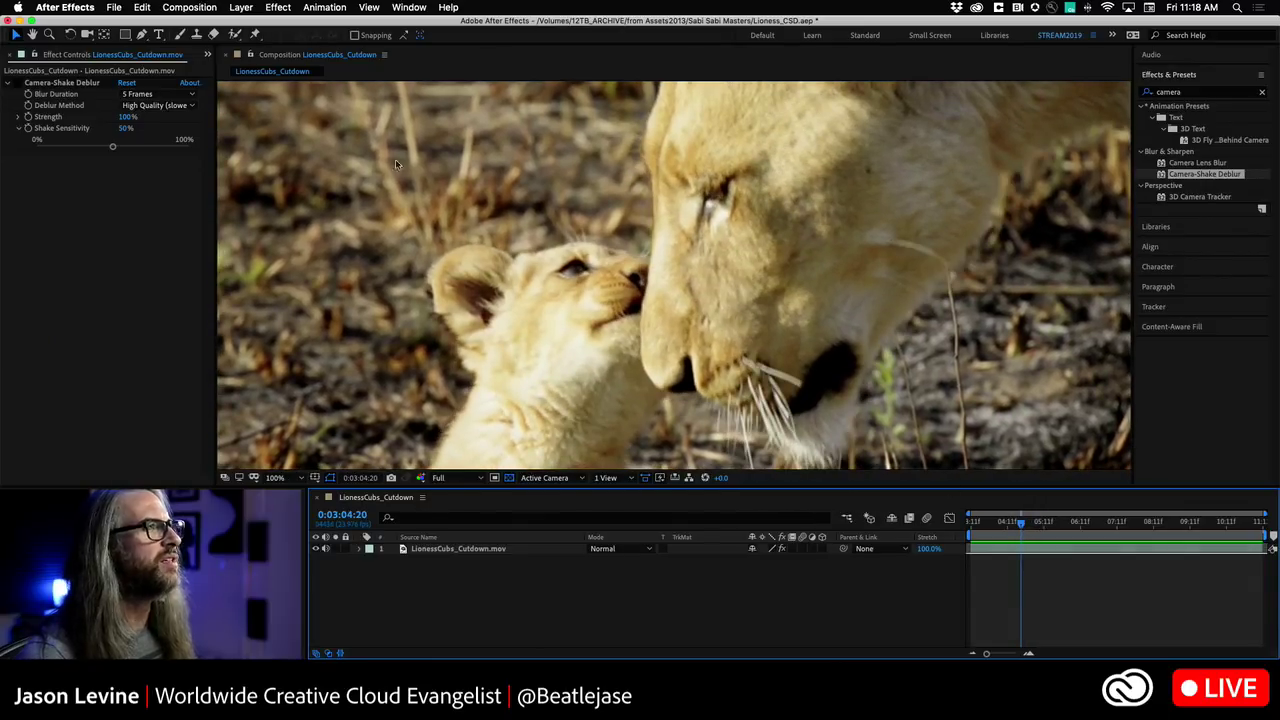
pyautogui.click(22, 87)
pyautogui.click(25, 86)
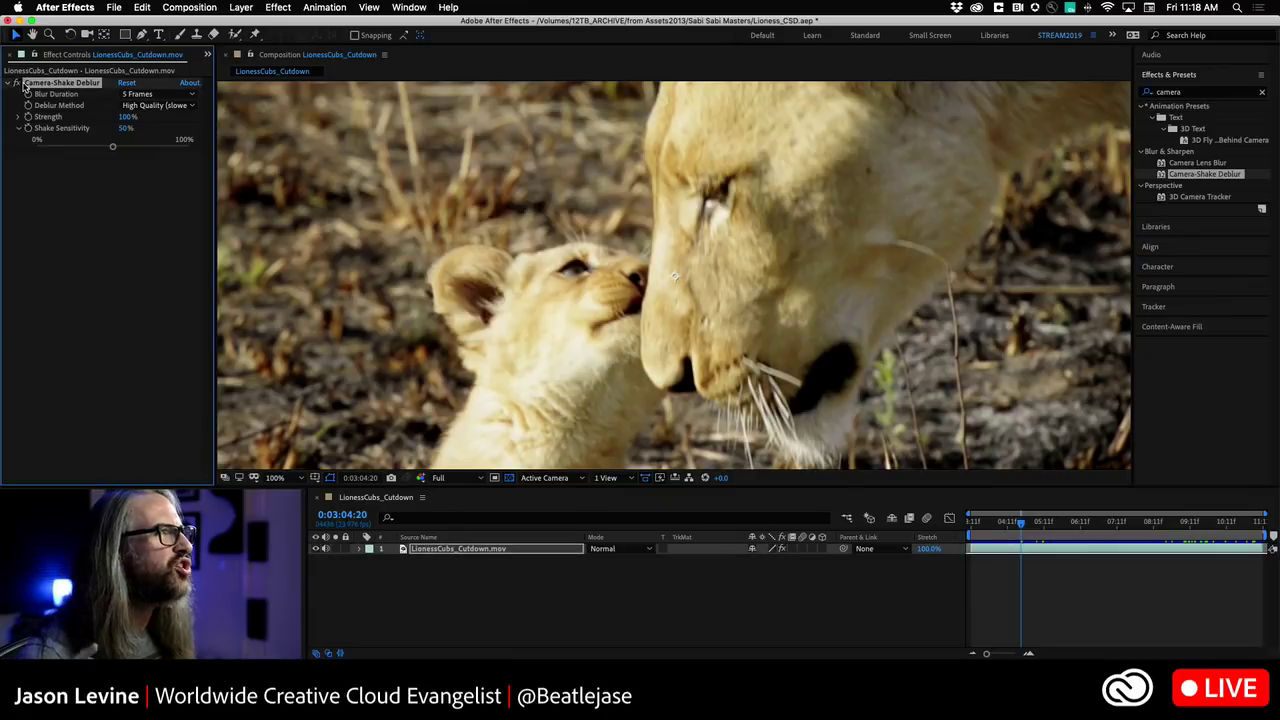
# - Fit the composition view up to 100% and play the clip from 0:03:03:11 in the maximized viewer with Camera-Shake Deblur disabled
pyautogui.click(296, 480)
pyautogui.click(293, 256)
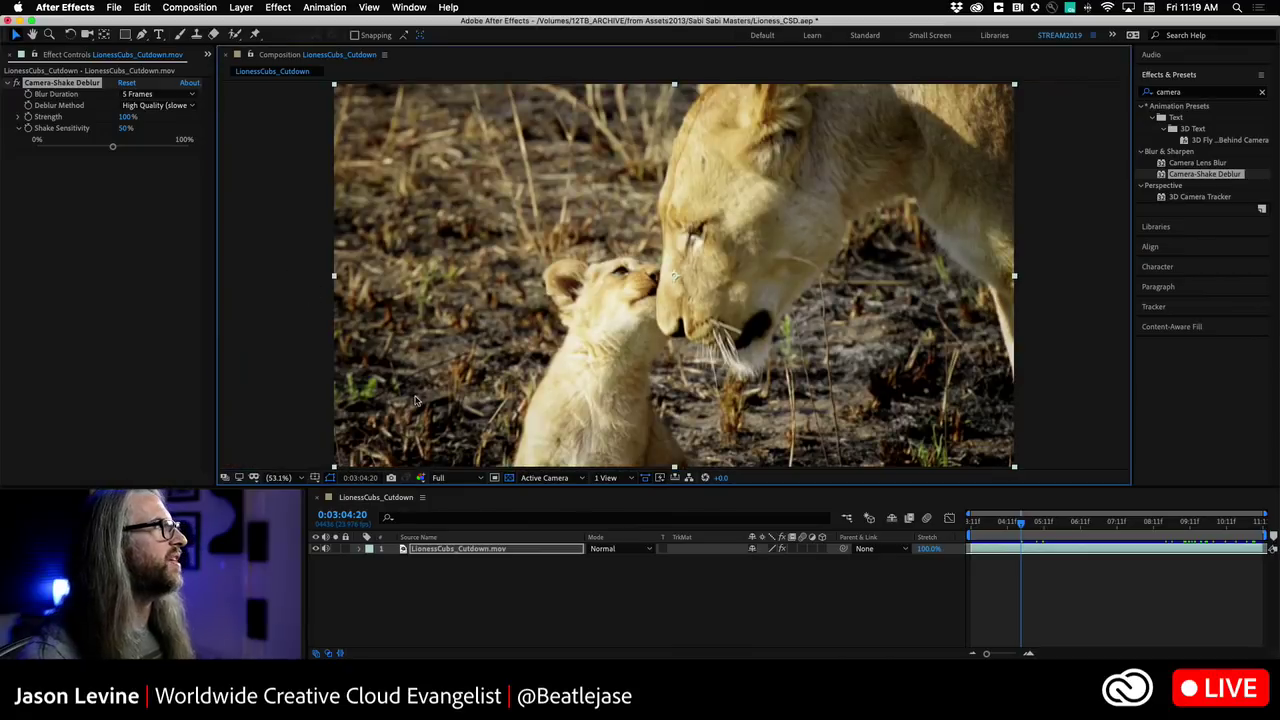
pyautogui.click(22, 85)
pyautogui.moveTo(1020, 521); pyautogui.dragTo(970, 521)
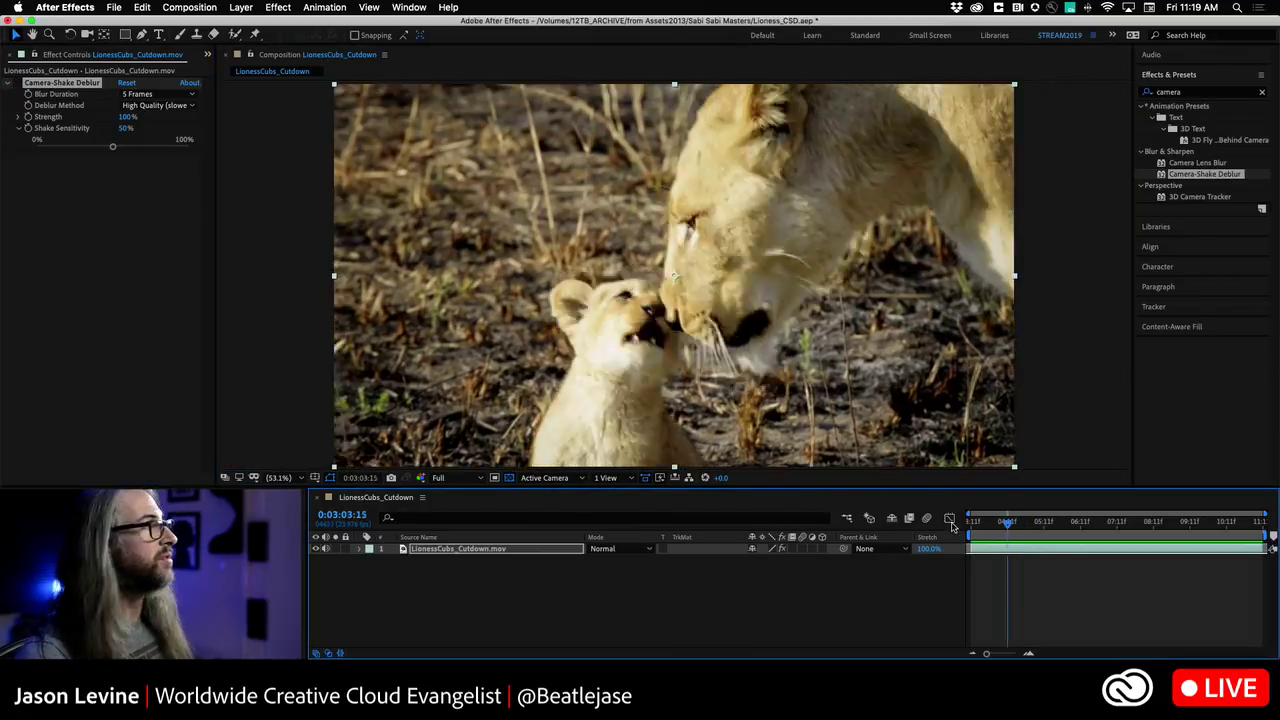
pyautogui.press('`')
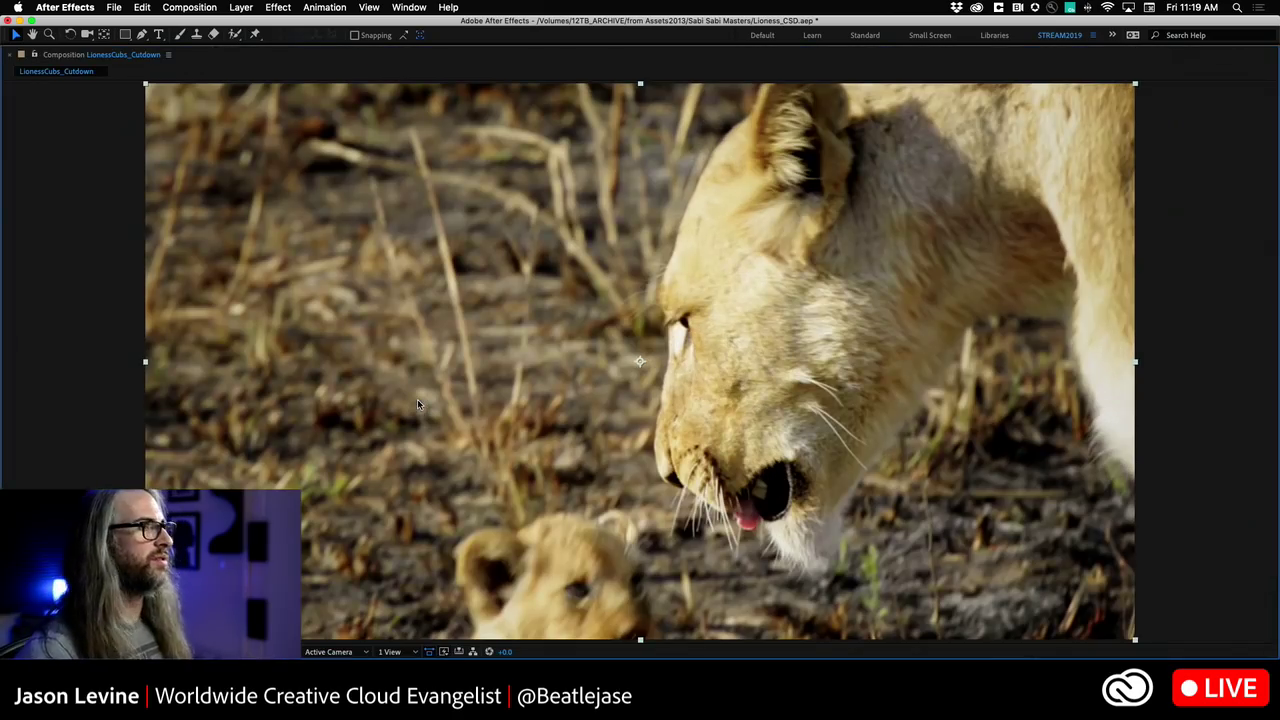
pyautogui.press('space')
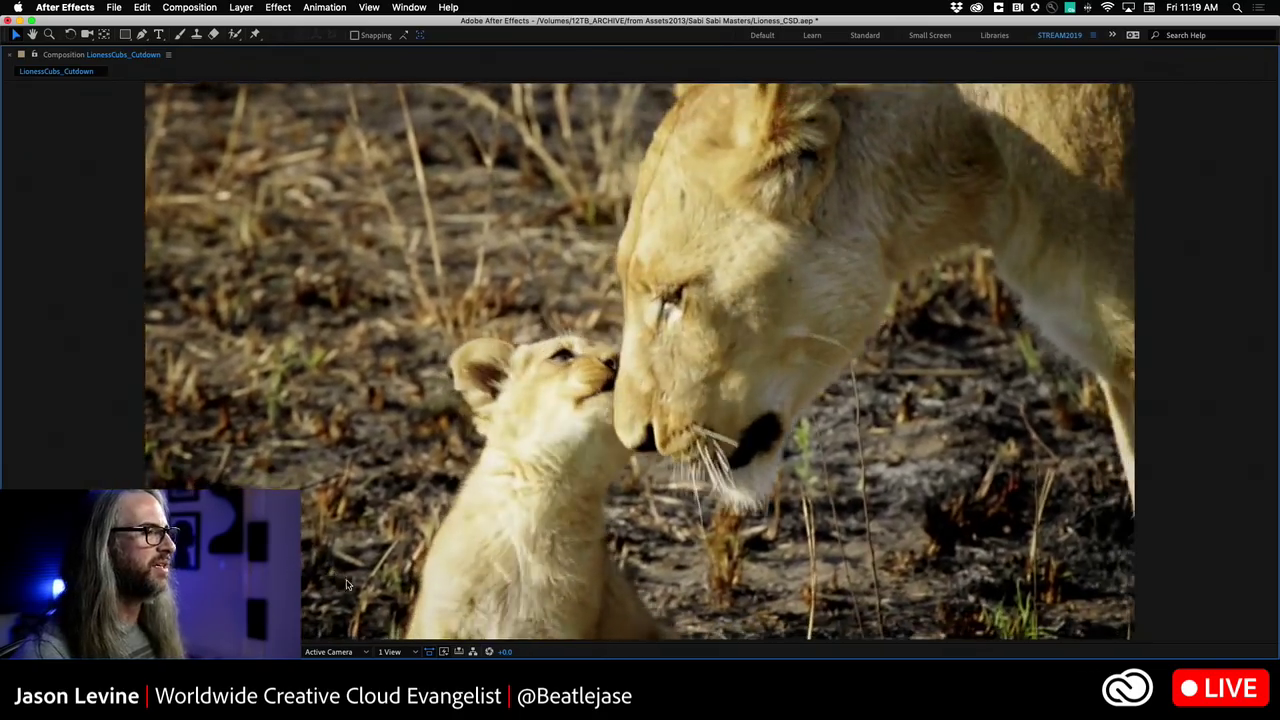
pyautogui.press('`')
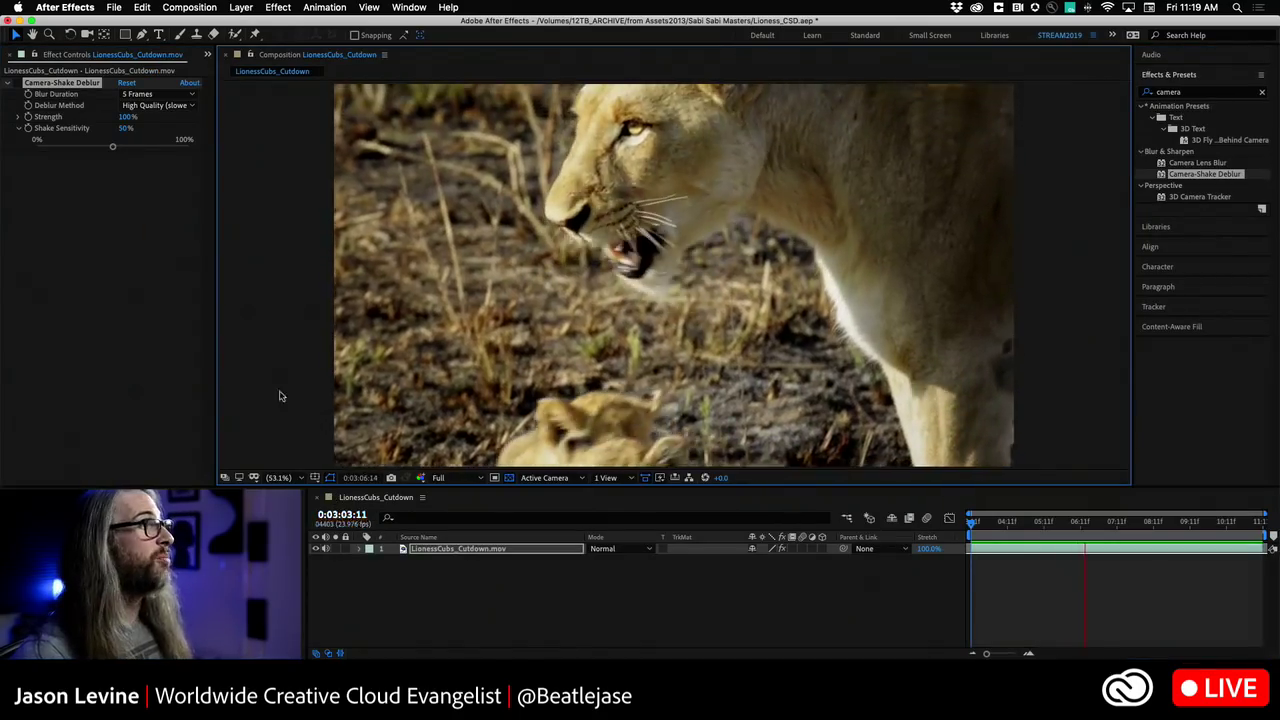
pyautogui.press('v')
# - Re-enable Camera-Shake Deblur and play the clip from 0:03:03:11 in the maximized viewer
pyautogui.click(17, 85)
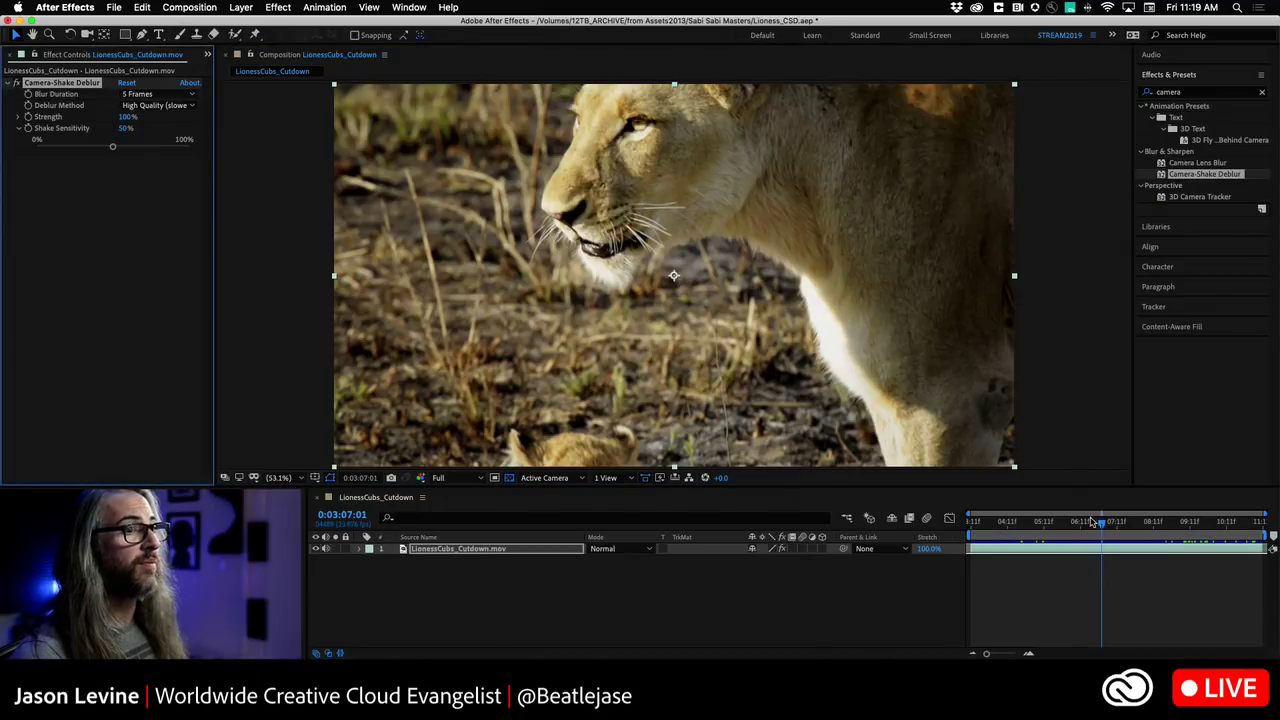
pyautogui.moveTo(1095, 523); pyautogui.dragTo(935, 522)
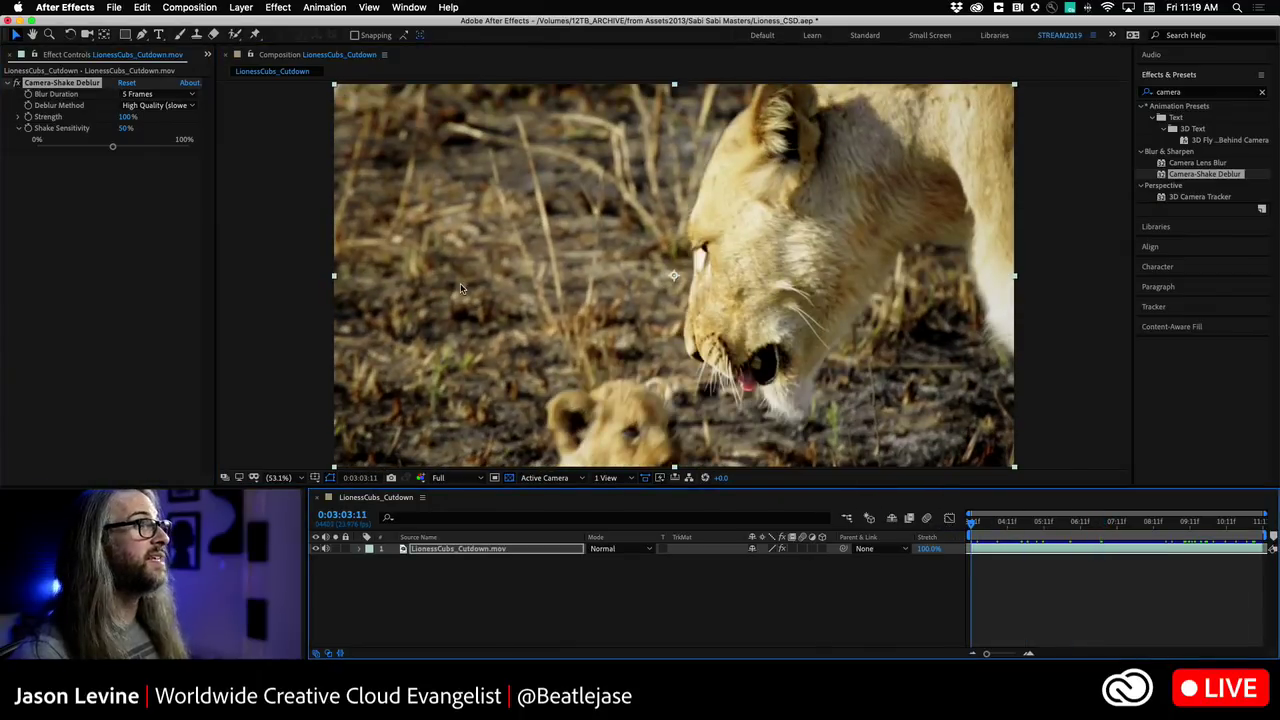
pyautogui.press('space')
pyautogui.press('`')
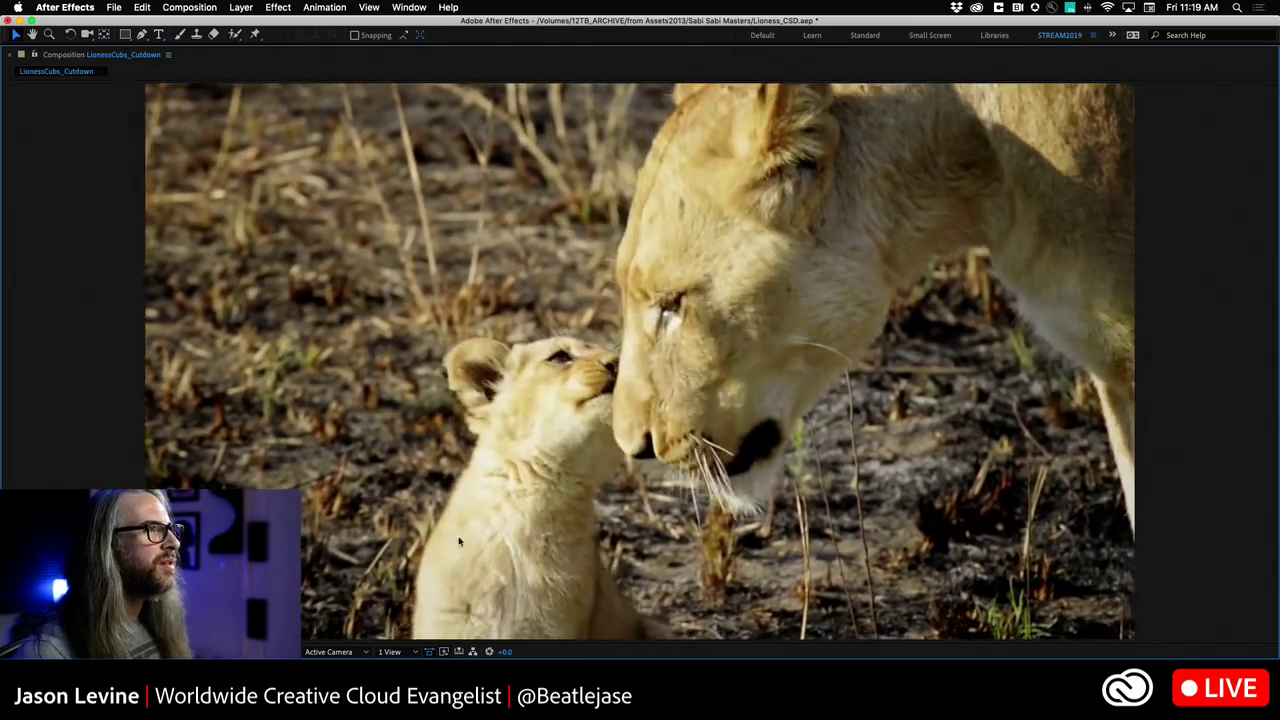
pyautogui.press('space')
pyautogui.press('`')
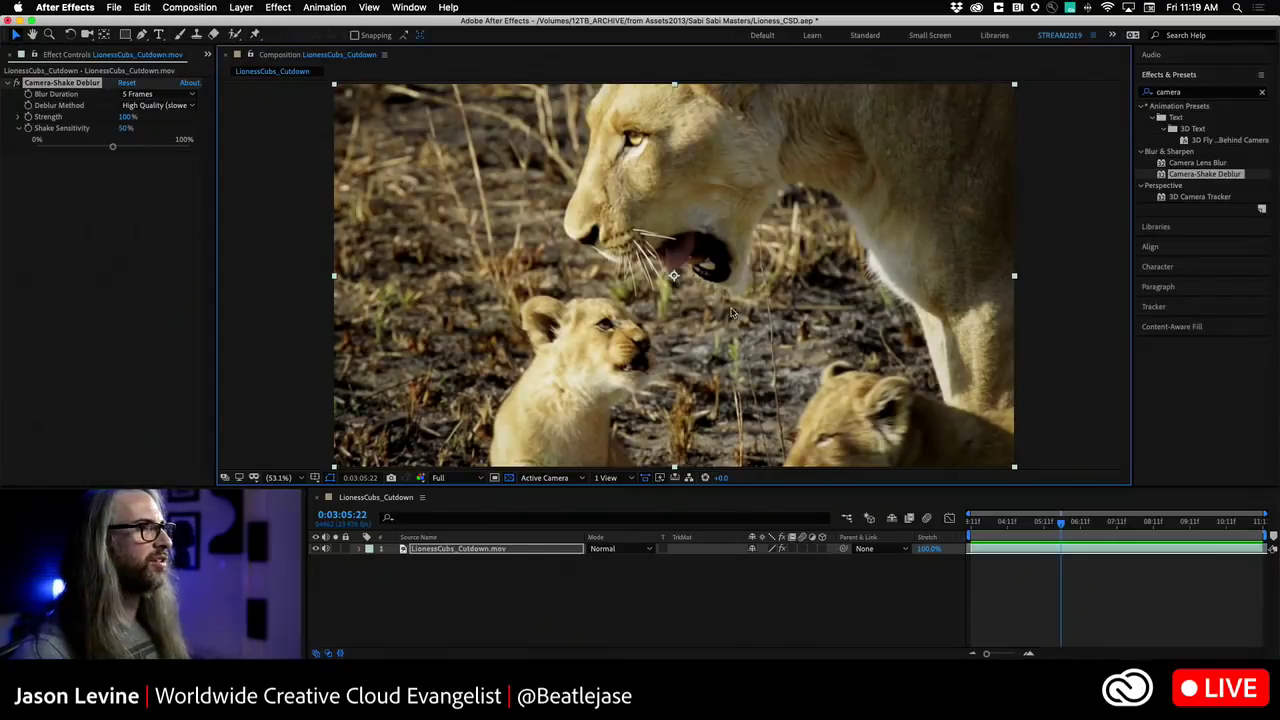
# - Toggle Camera-Shake Deblur to check its effect at 0:03:05:22 and at 0:03:03:17
pyautogui.click(20, 89)
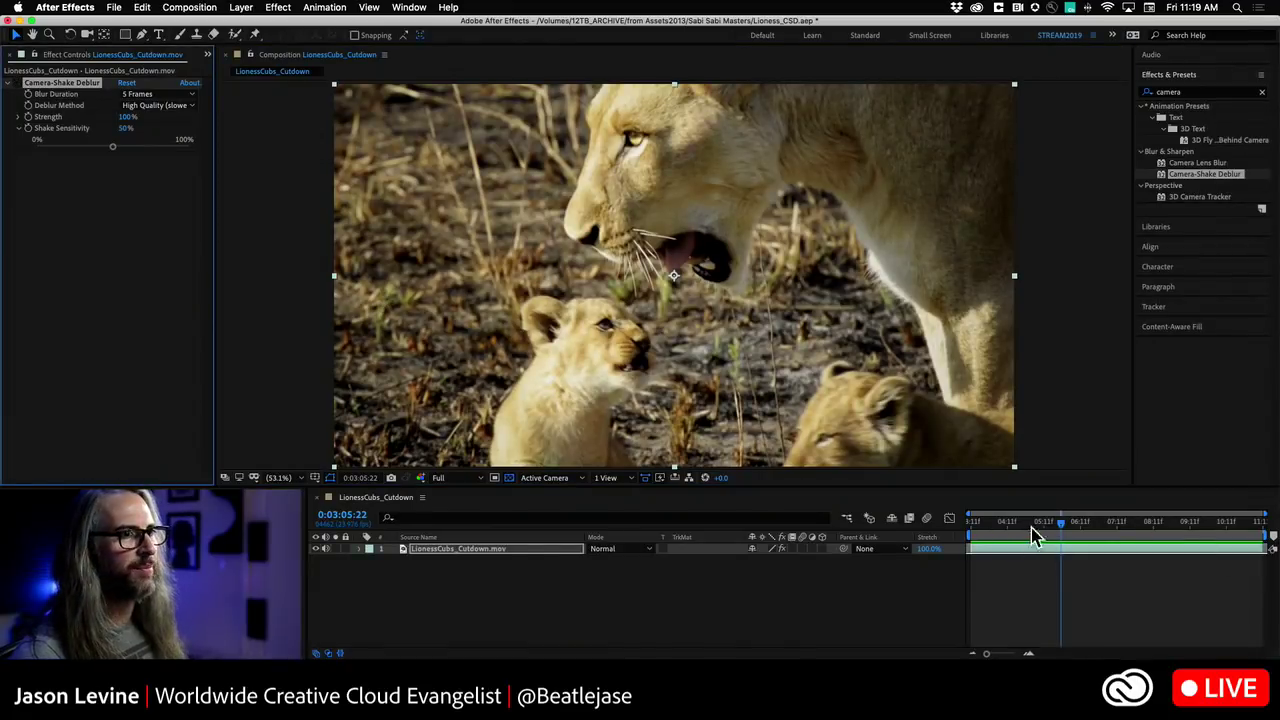
pyautogui.moveTo(1061, 523); pyautogui.dragTo(979, 524)
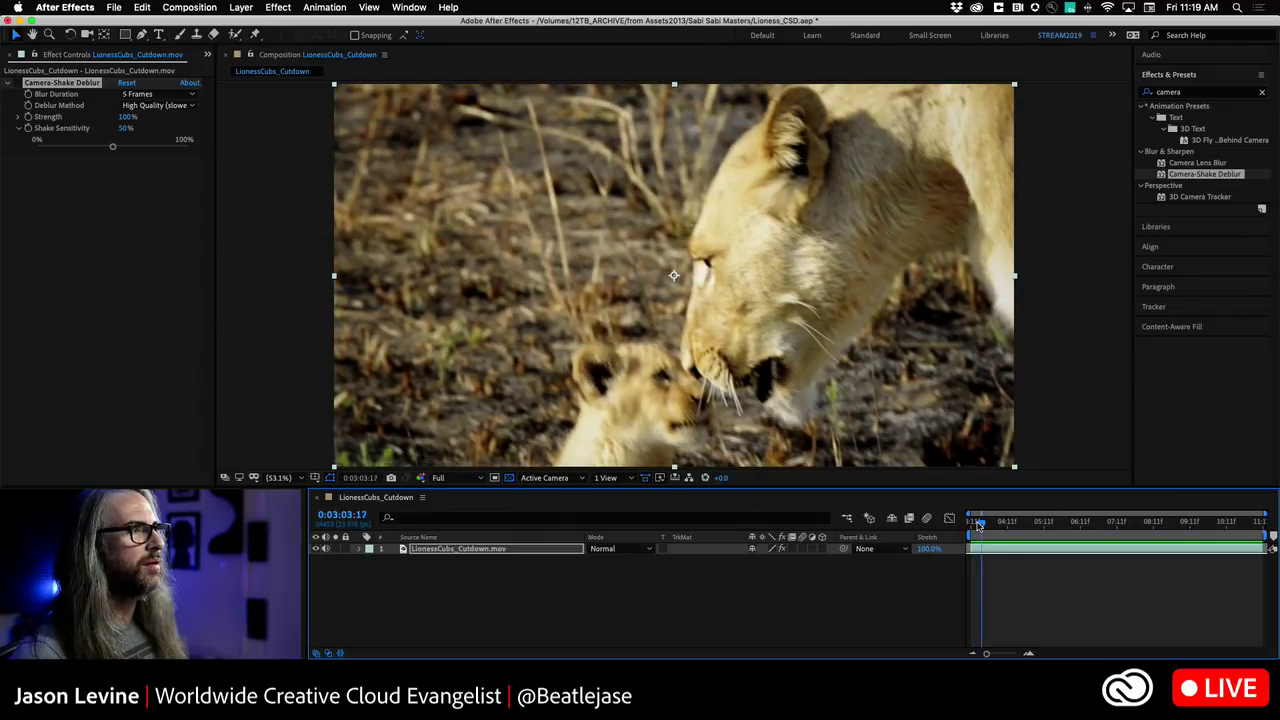
pyautogui.click(17, 85)
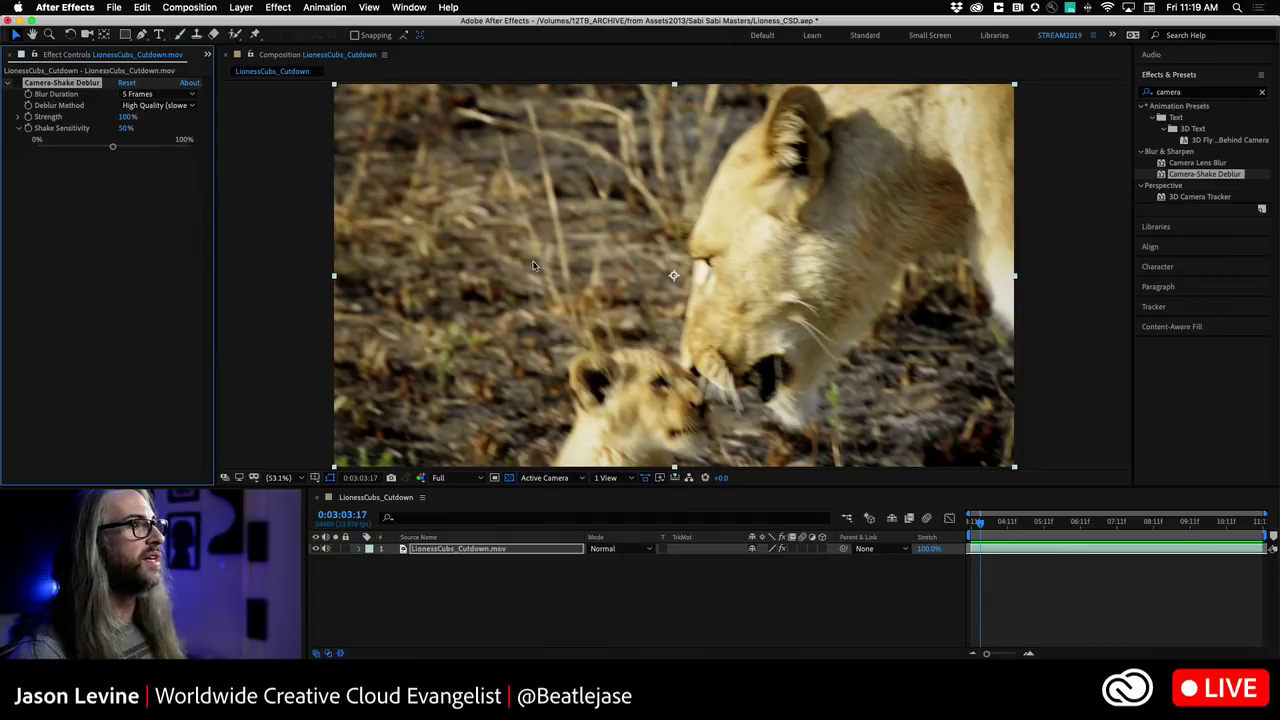
# - Compare the 0:03:03:17 frame at 100% magnification with Camera-Shake Deblur repeatedly switched on and off, leaving it enabled
pyautogui.click(278, 477)
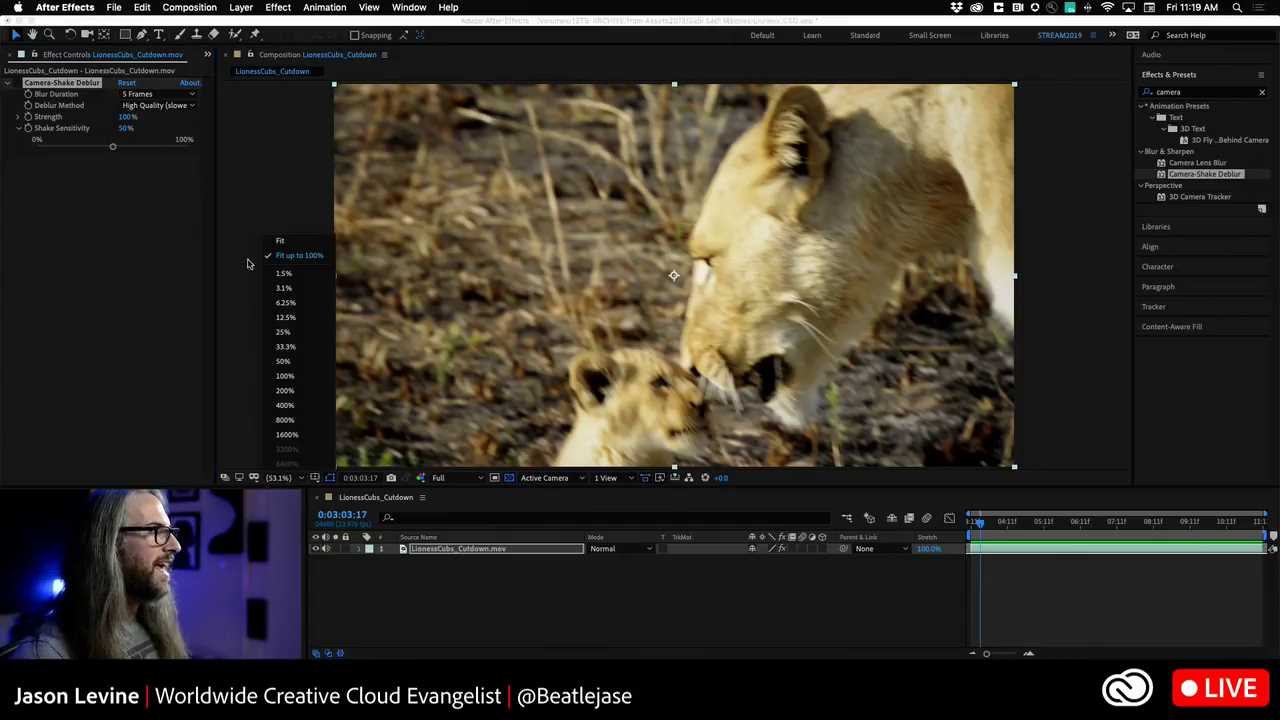
pyautogui.click(288, 382)
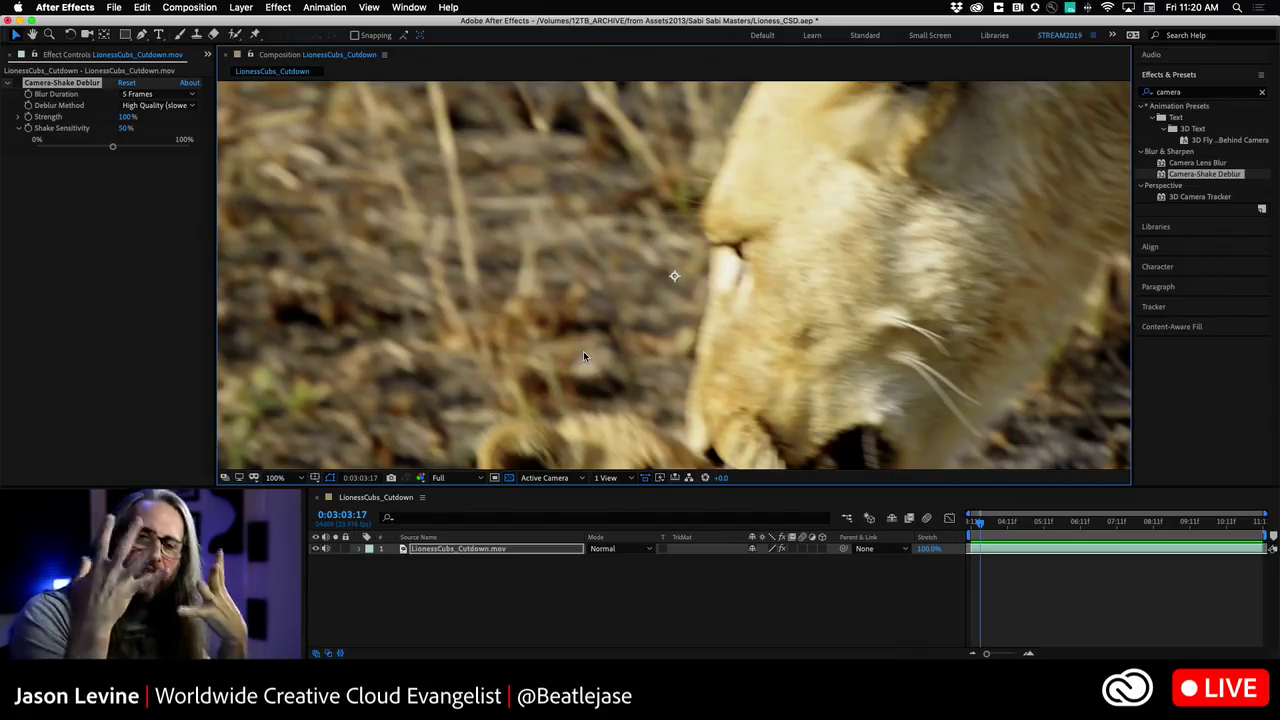
pyautogui.click(19, 84)
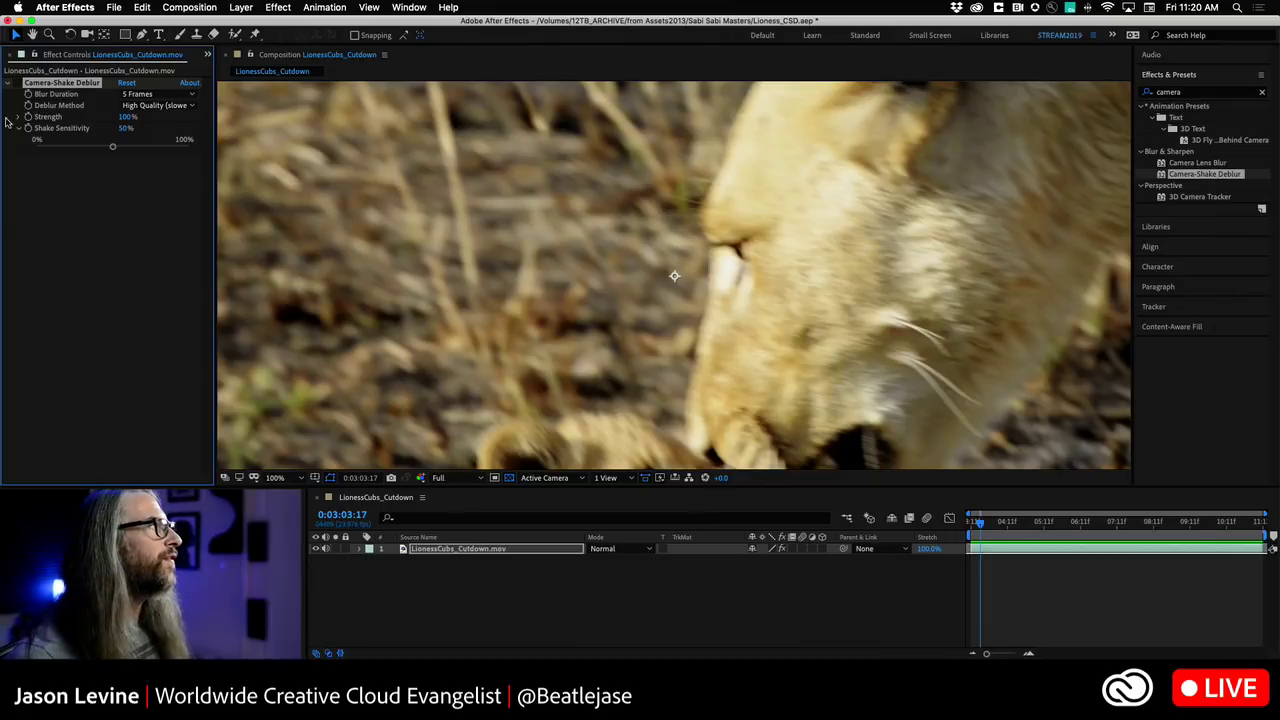
pyautogui.click(18, 84)
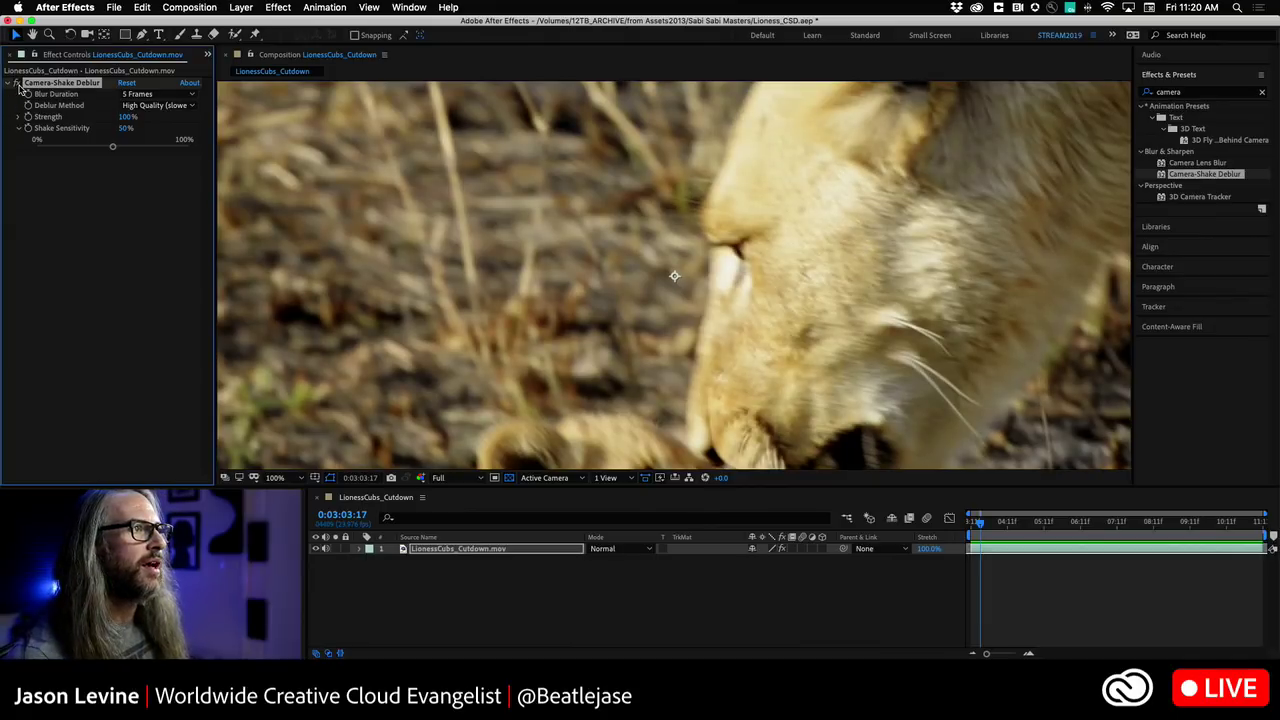
pyautogui.click(18, 84)
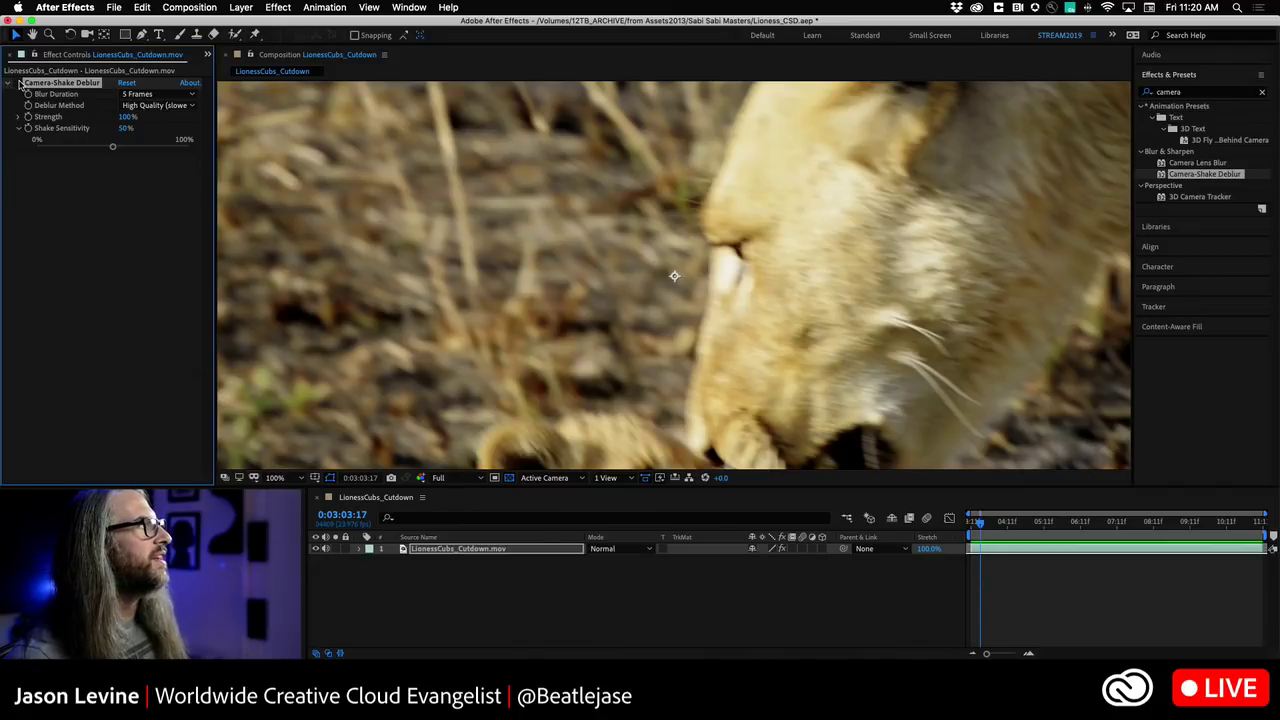
pyautogui.click(18, 84)
pyautogui.click(19, 83)
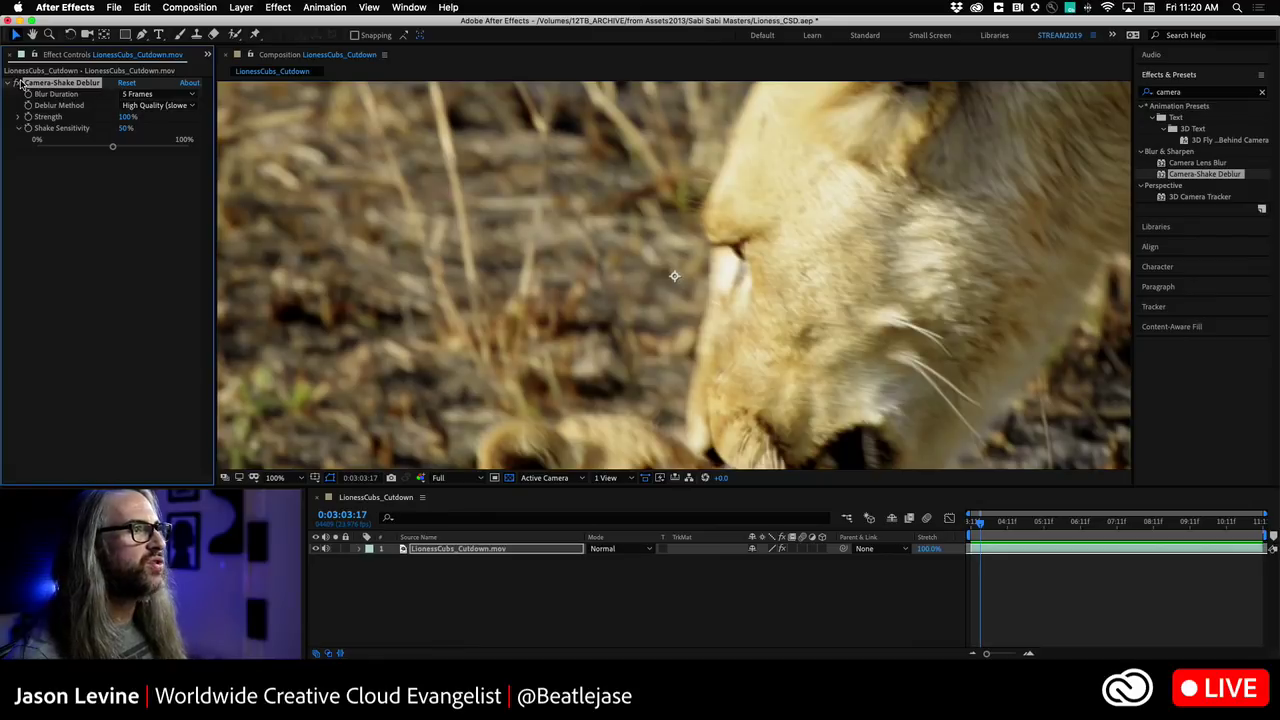
pyautogui.click(19, 83)
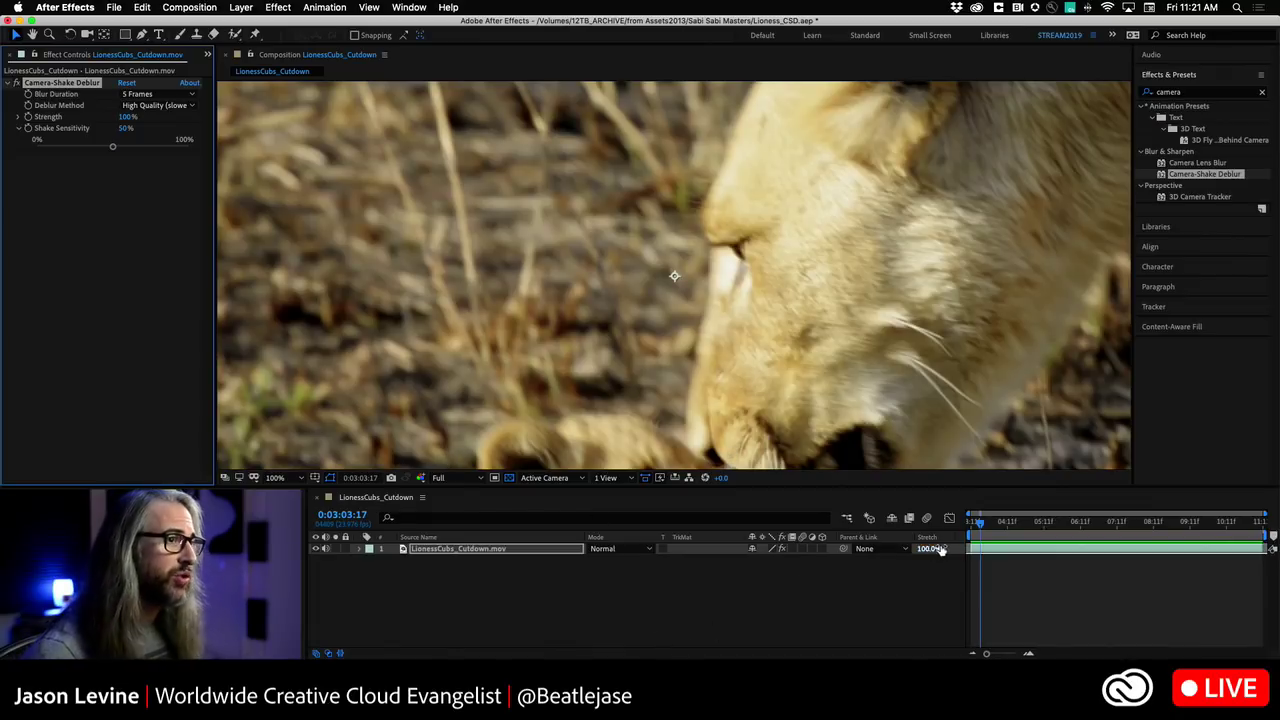
# - Play the deblurred clip from 0:03:03:17 and set the composition view to Fit up to 100%
pyautogui.press('space')
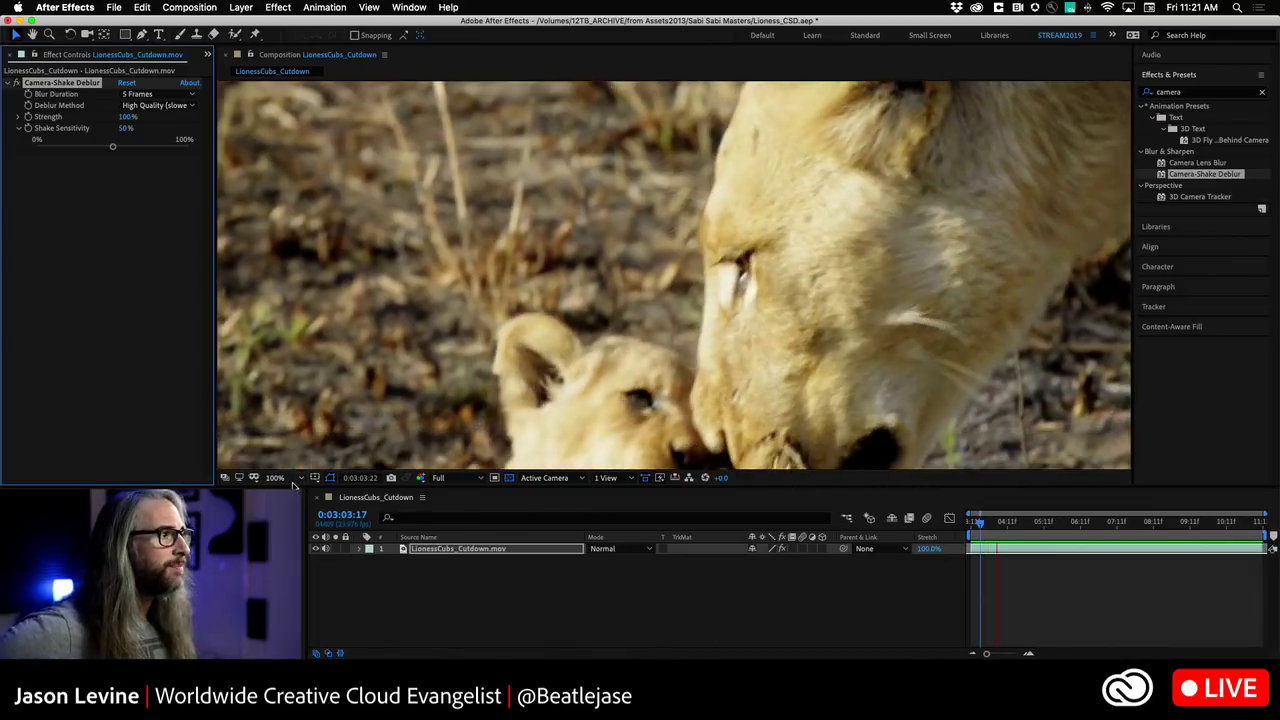
pyautogui.click(274, 477)
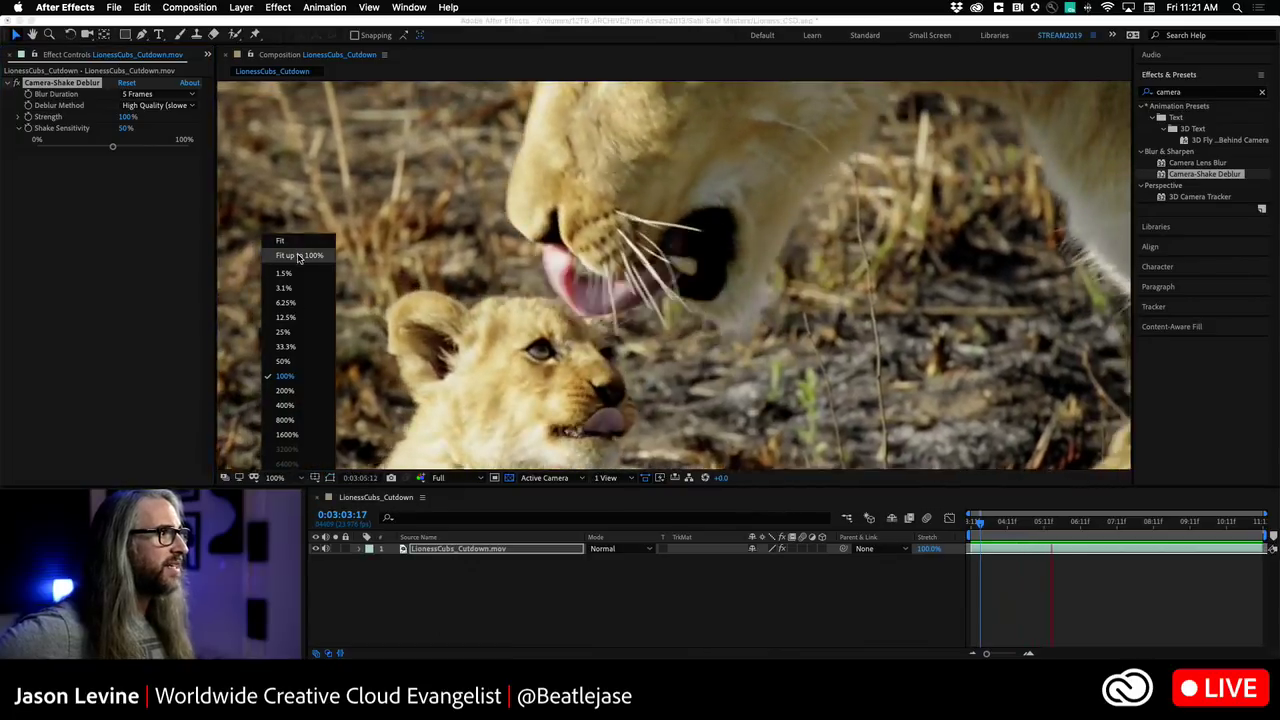
pyautogui.click(297, 256)
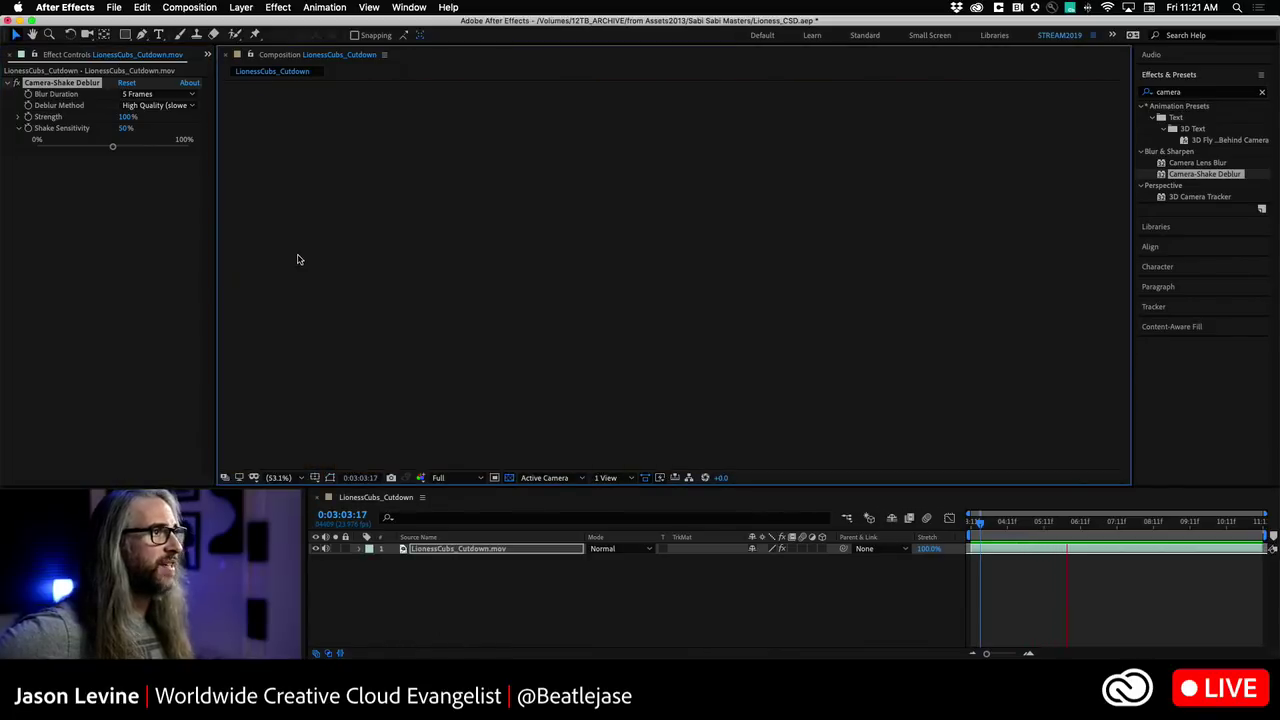